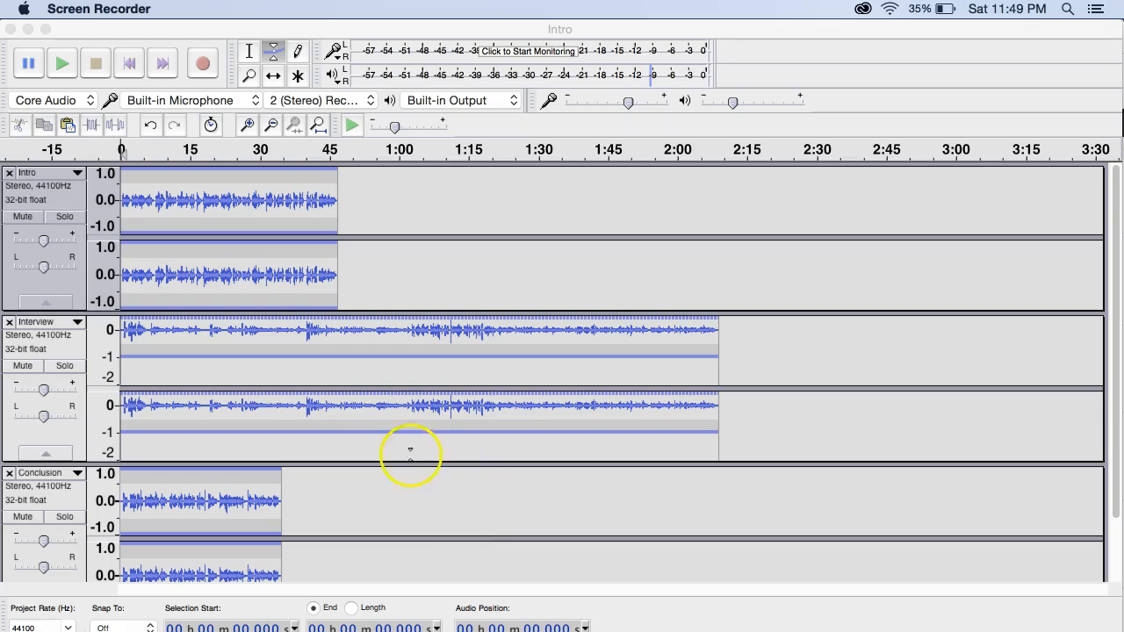
pyautogui.click(241, 30)
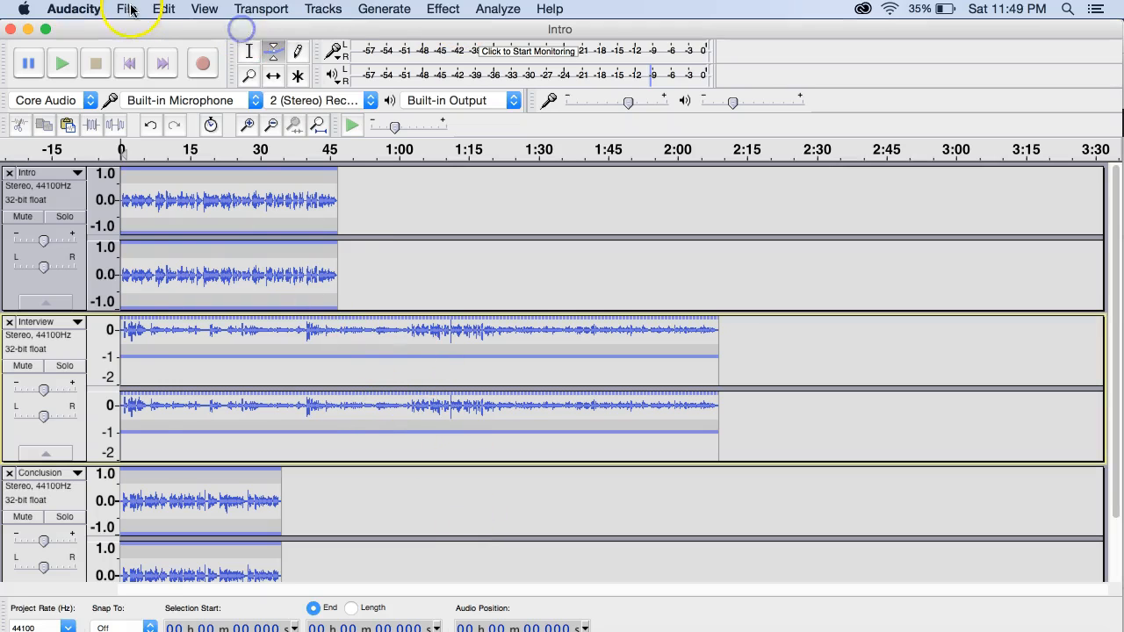
pyautogui.click(130, 10)
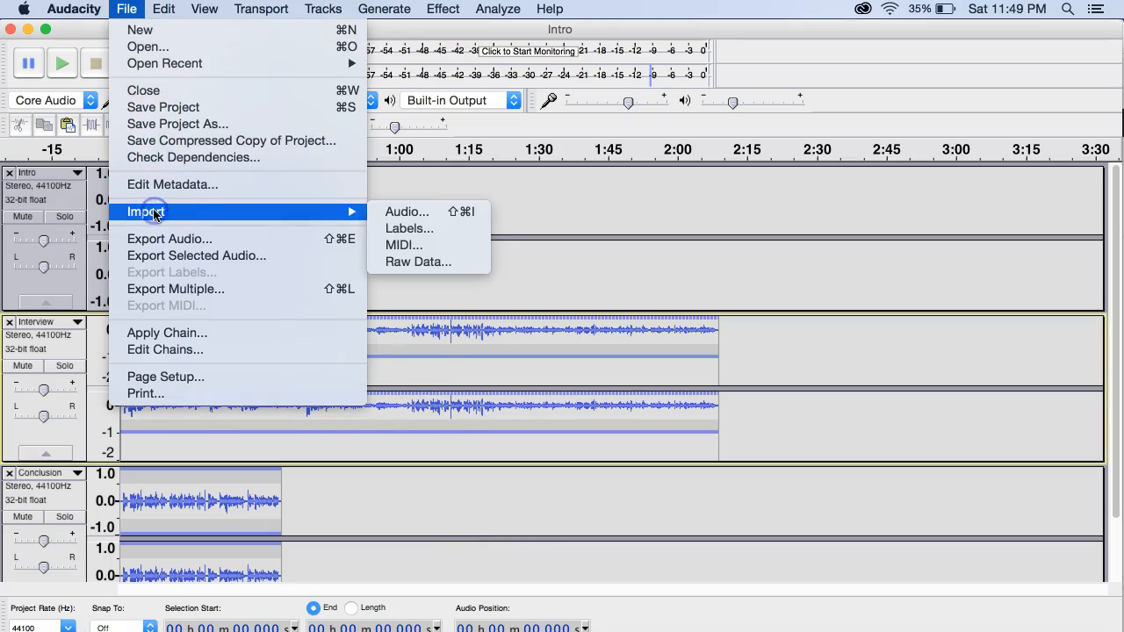
pyautogui.click(393, 213)
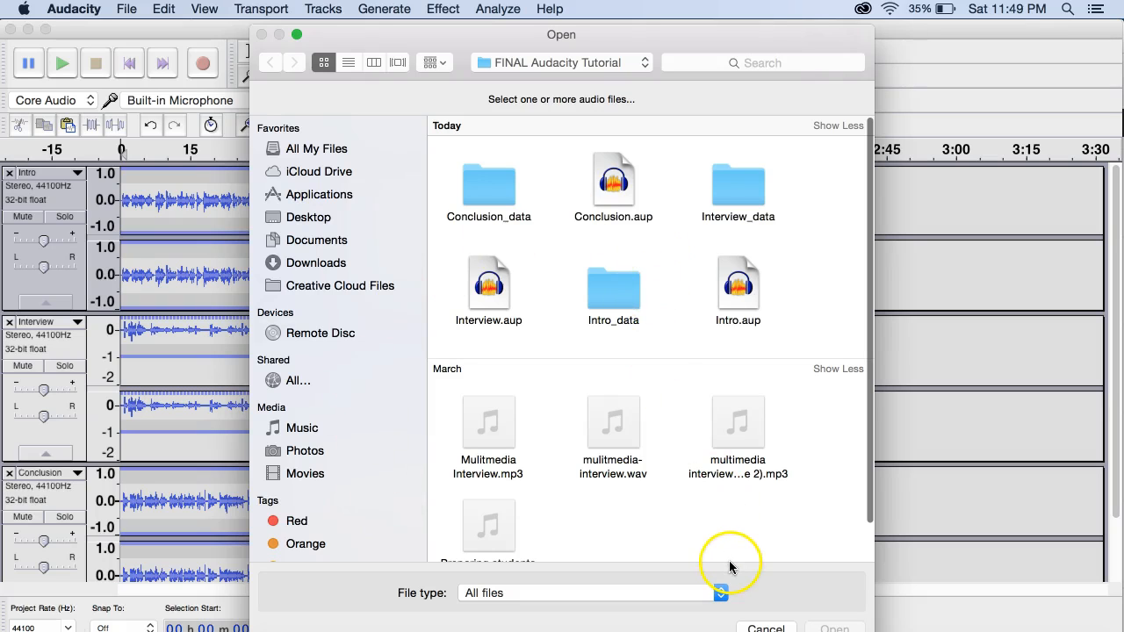
pyautogui.click(766, 628)
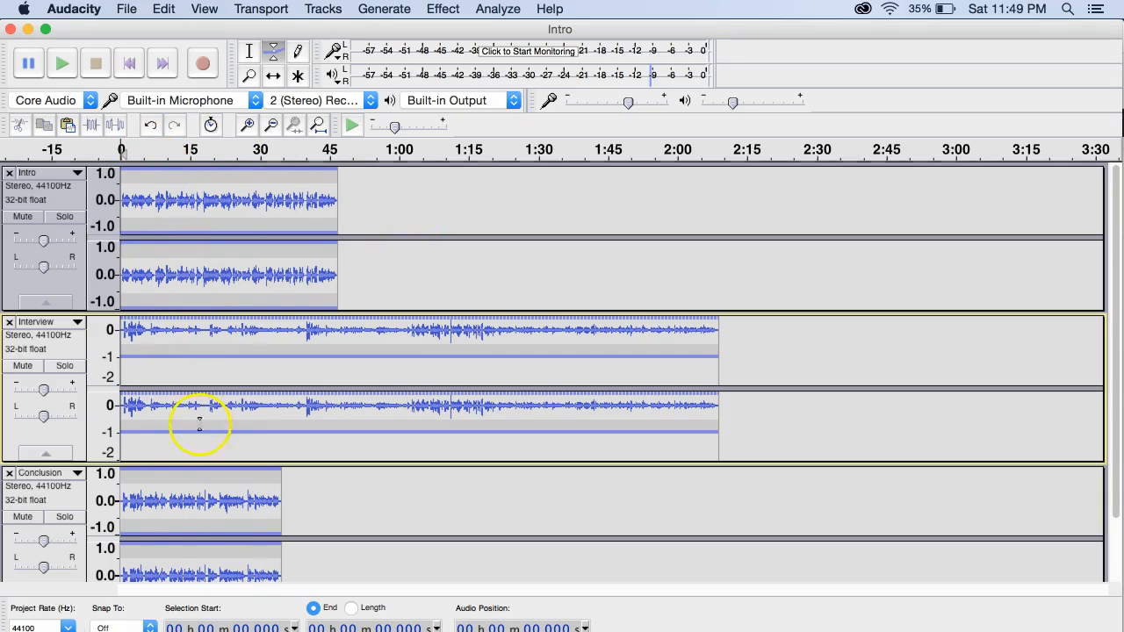
pyautogui.click(195, 546)
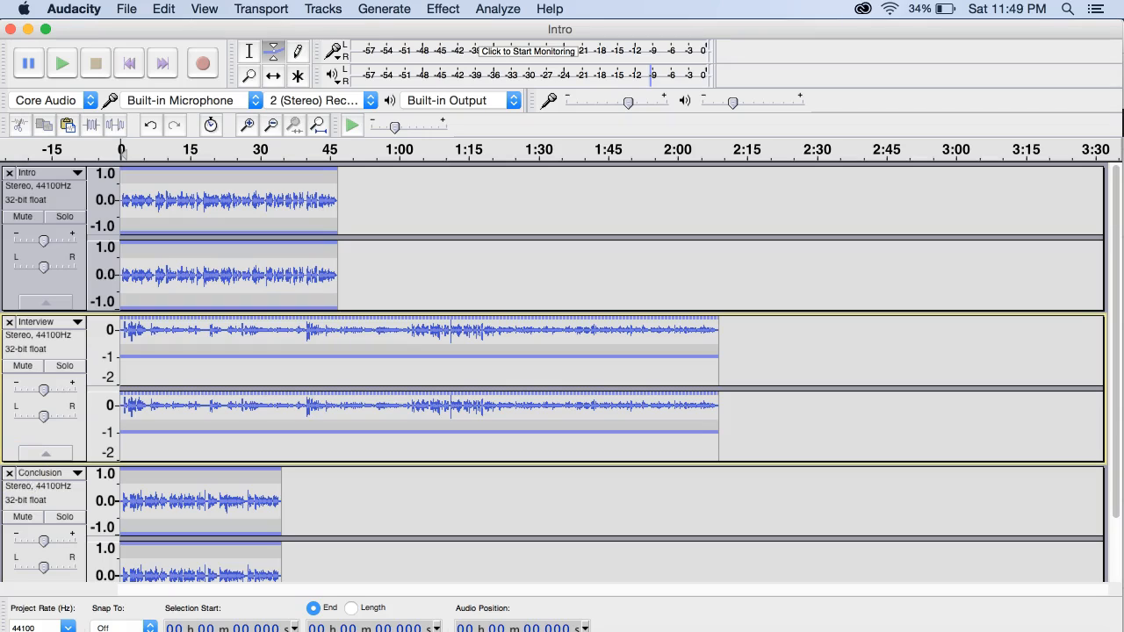
# Play the three overlapping tracks from the beginning and pause after a few seconds.
pyautogui.click(36, 76)
pyautogui.click(68, 70)
pyautogui.click(60, 68)
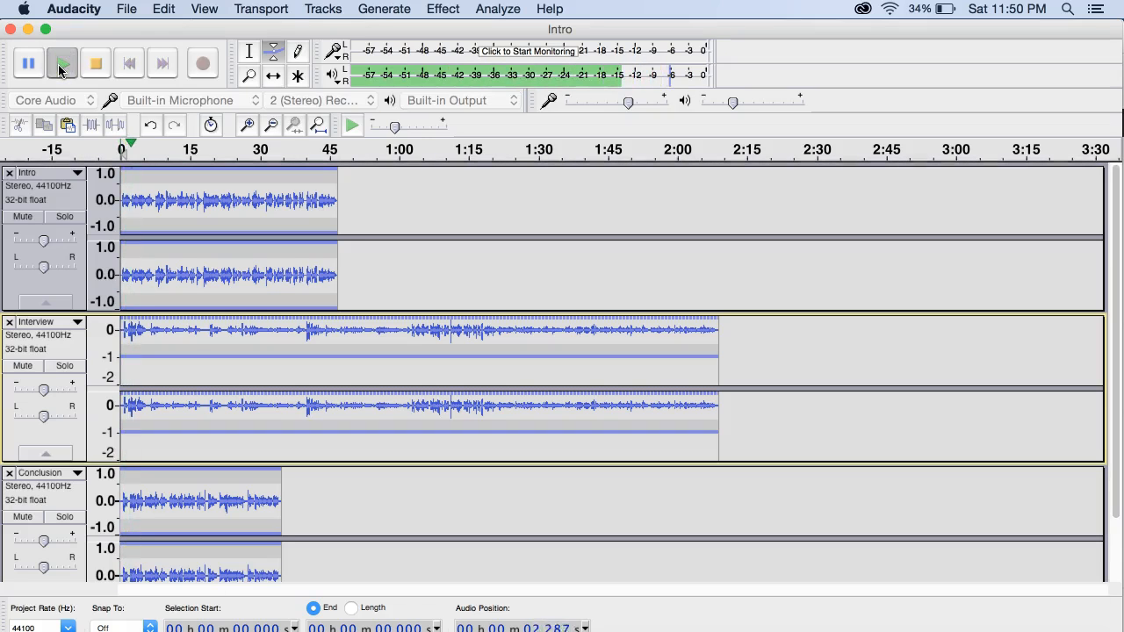
pyautogui.click(26, 66)
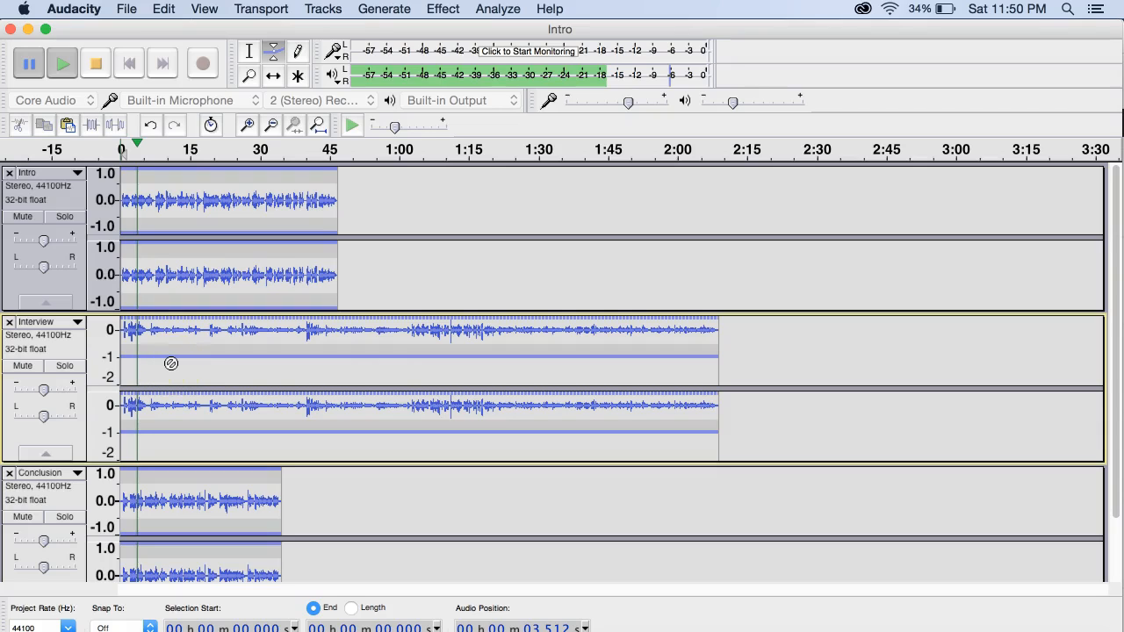
pyautogui.click(243, 395)
# Activate the Time Shift tool and stop the paused playback.
pyautogui.click(250, 58)
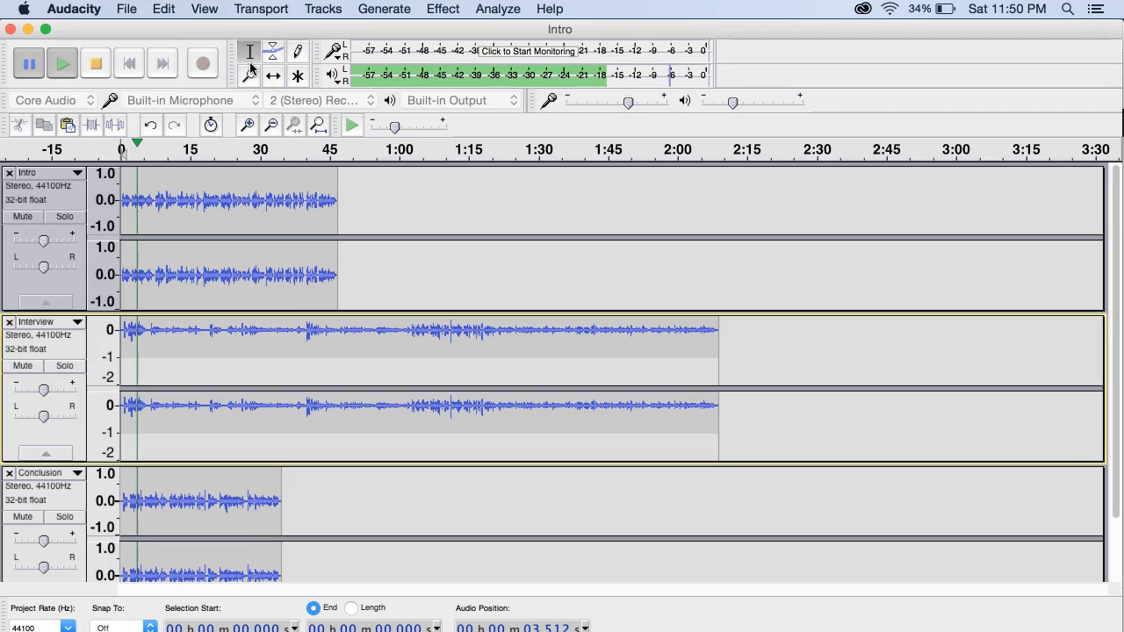
pyautogui.click(274, 77)
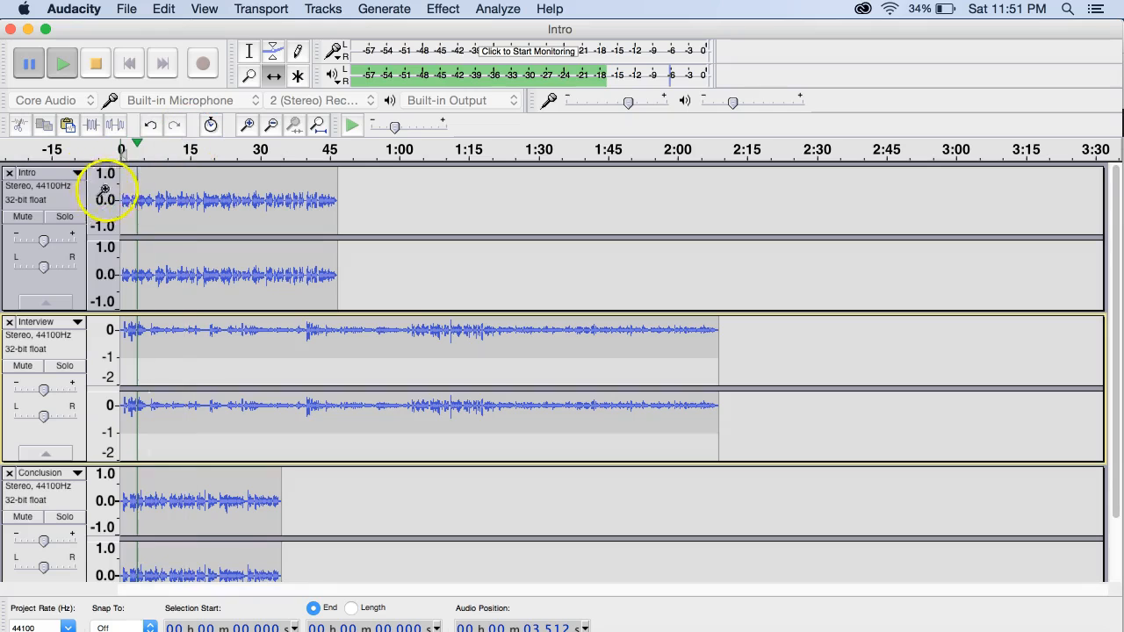
pyautogui.click(96, 64)
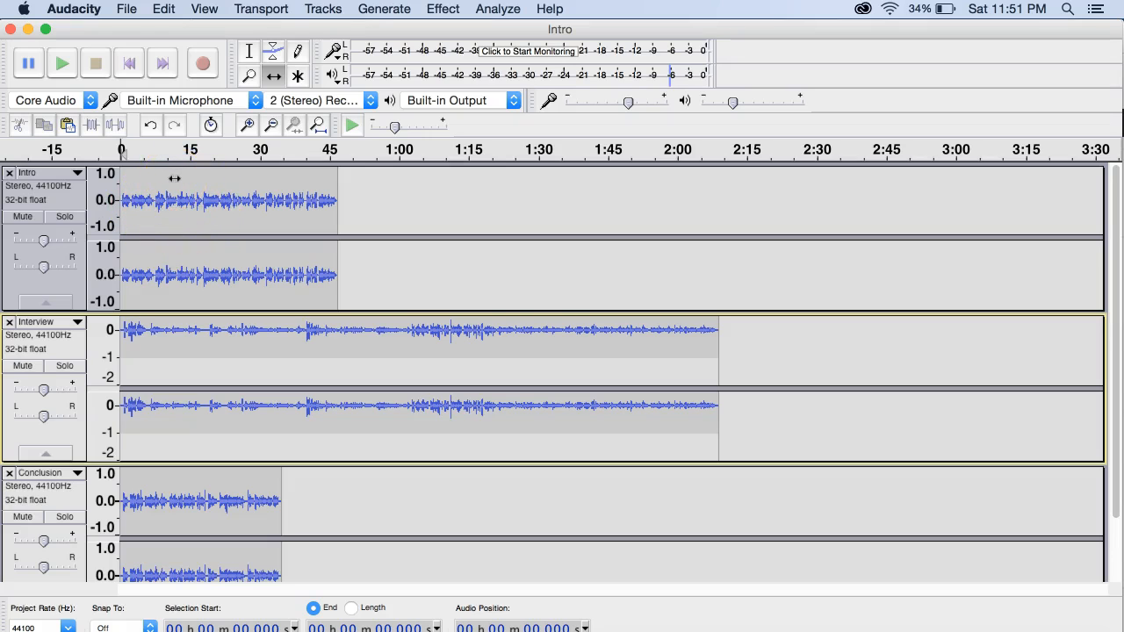
# Change the display of the Intro, Interview and Conclusion tracks to Waveform (dB).
pyautogui.click(76, 175)
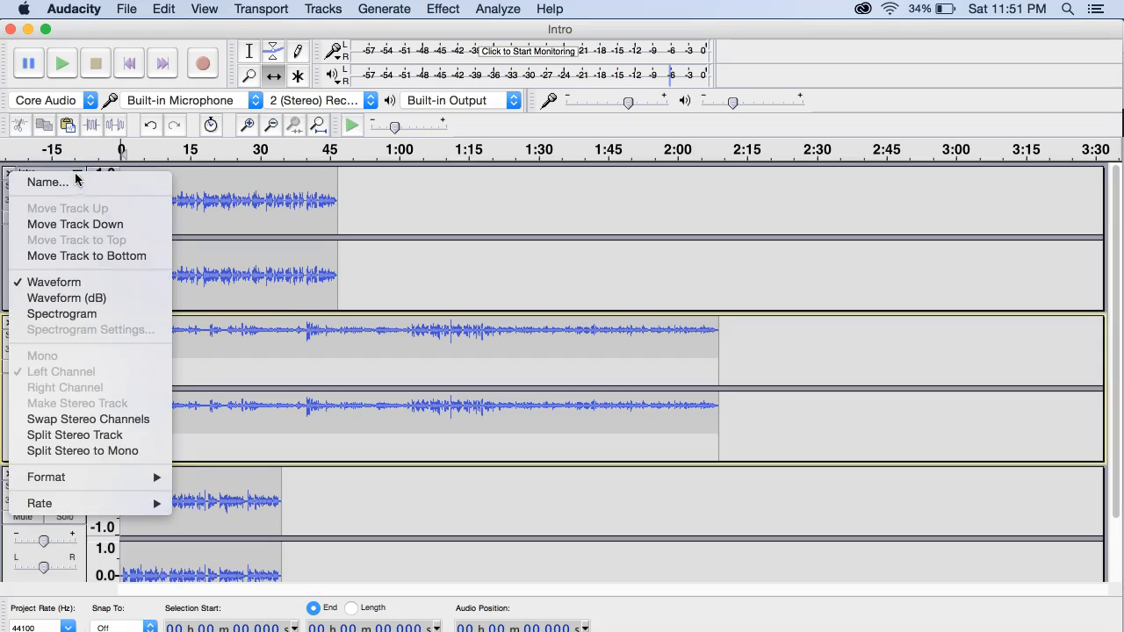
pyautogui.click(202, 180)
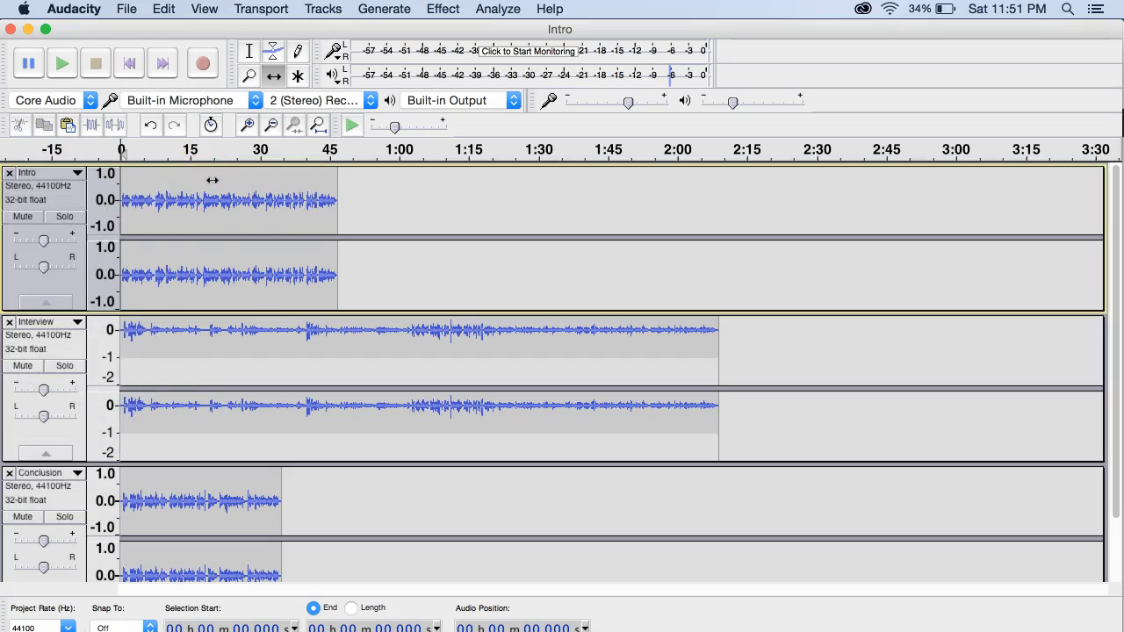
pyautogui.click(76, 175)
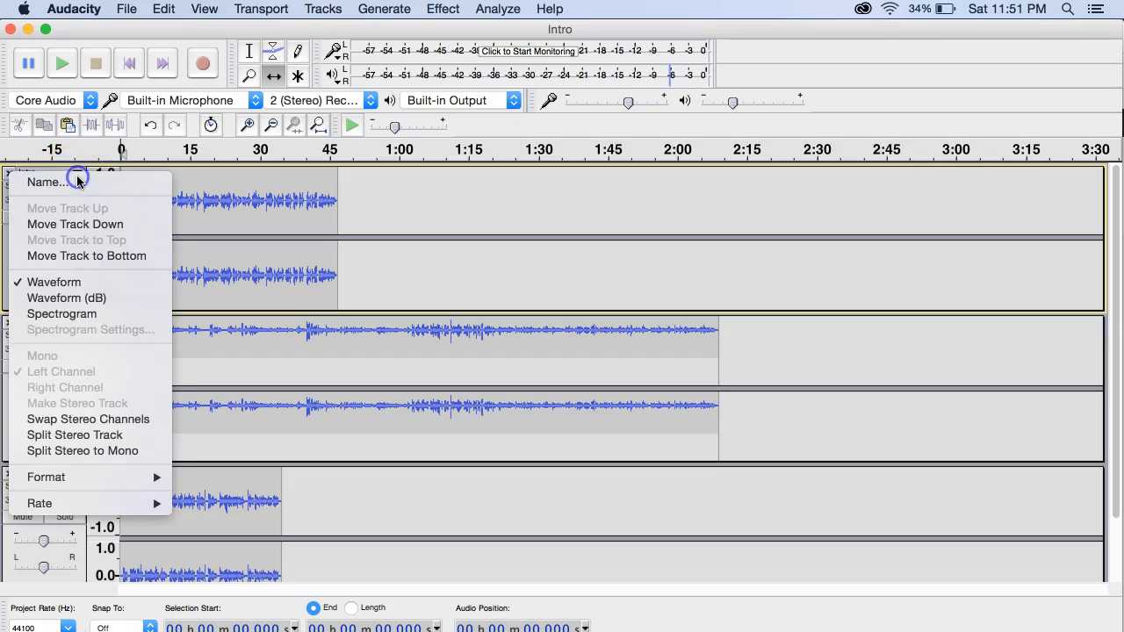
pyautogui.click(54, 299)
pyautogui.click(158, 249)
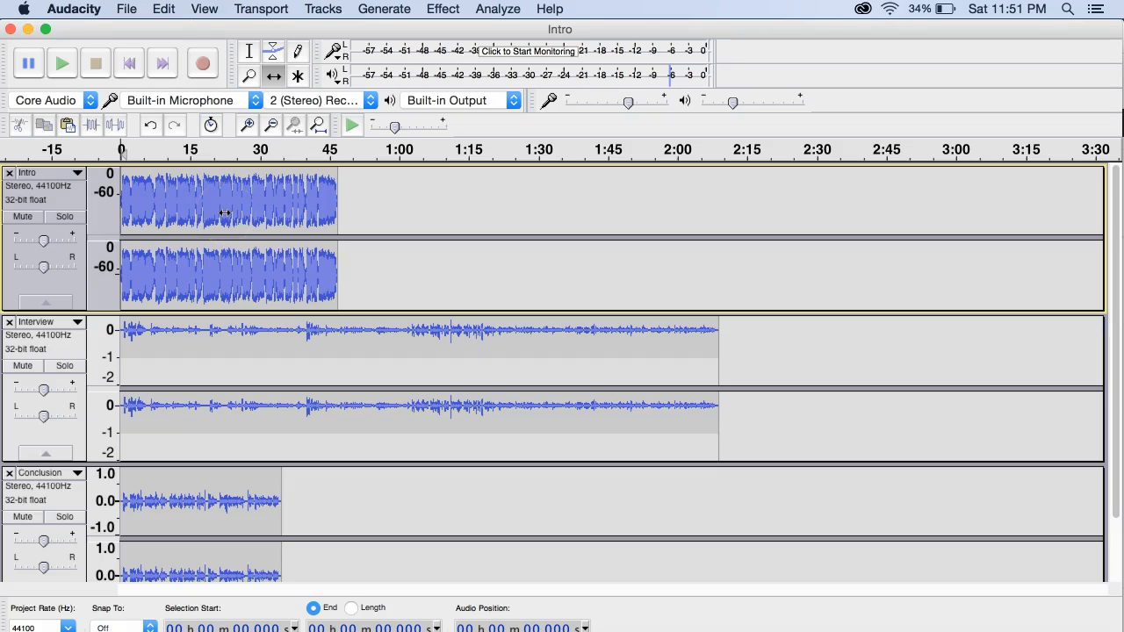
pyautogui.click(76, 322)
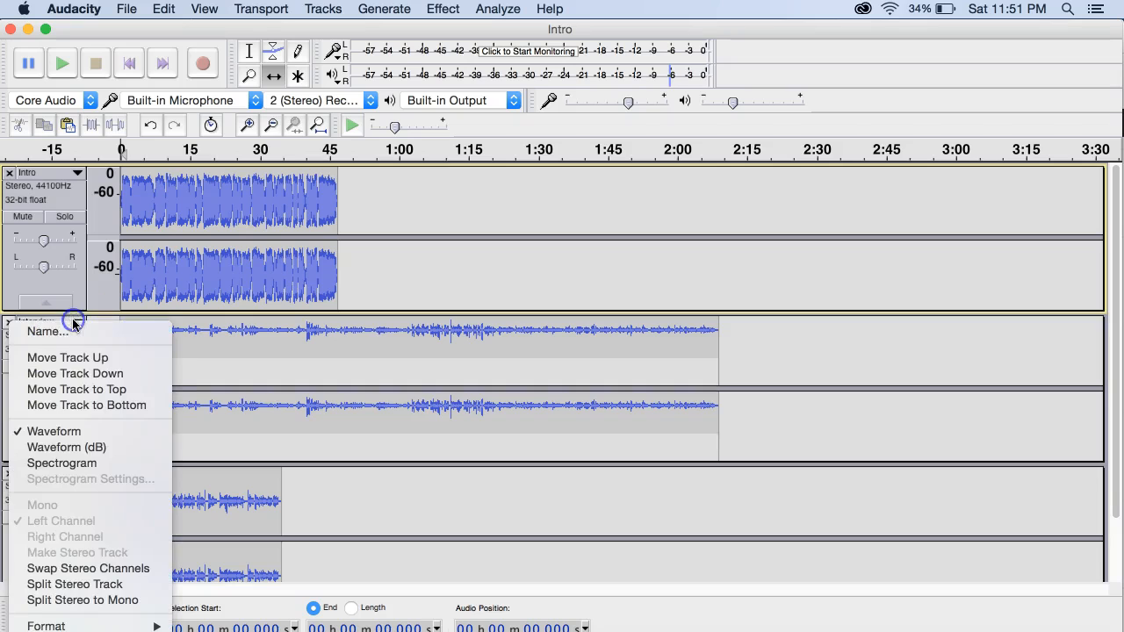
pyautogui.click(69, 448)
pyautogui.click(76, 471)
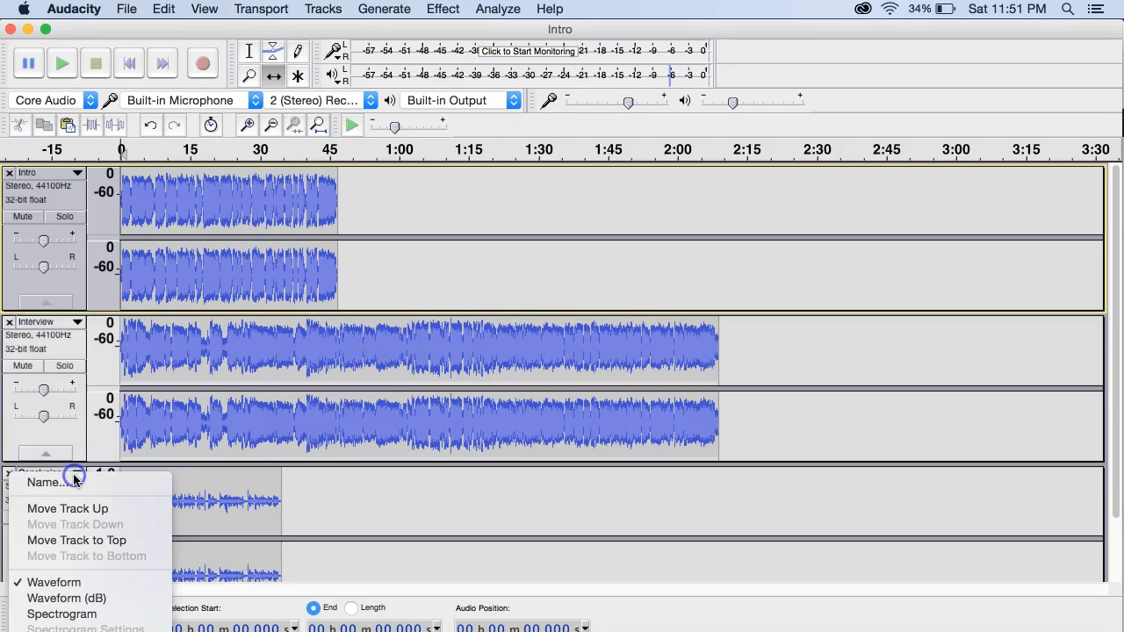
pyautogui.click(55, 599)
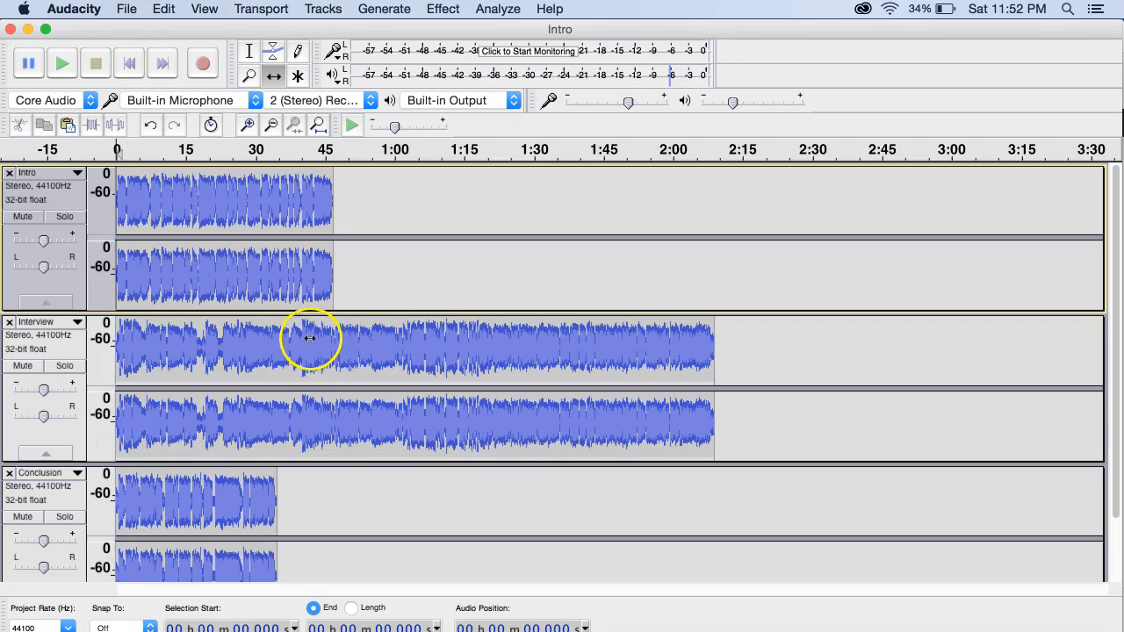
# Listen briefly to all three tracks playing at the same time, with the Time Shift tool active, and stop playback.
pyautogui.click(274, 76)
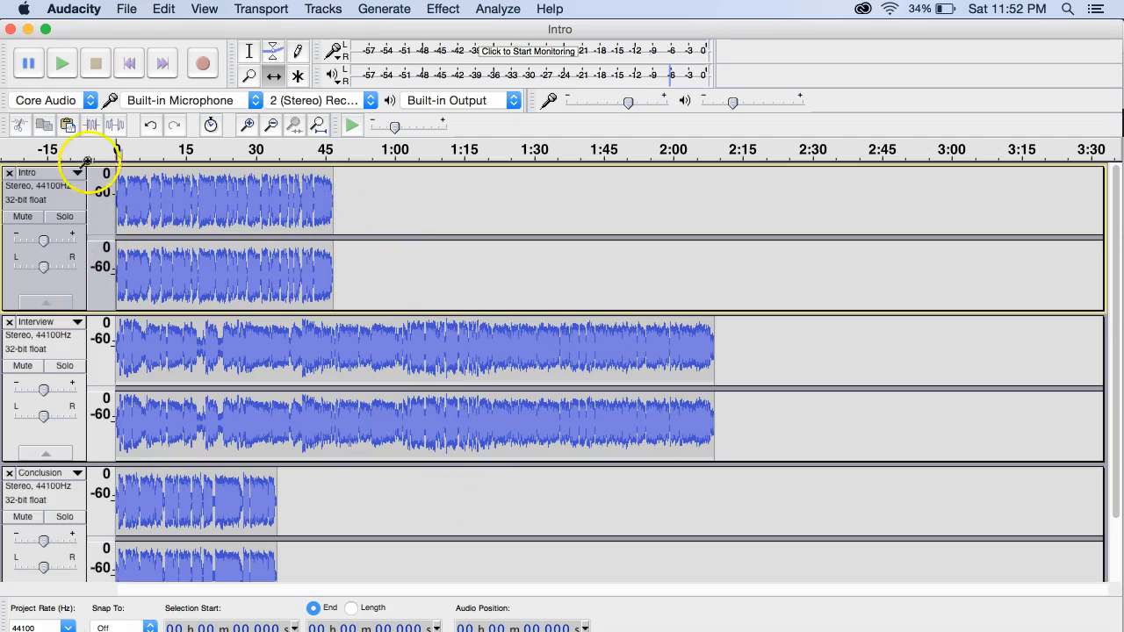
pyautogui.click(56, 64)
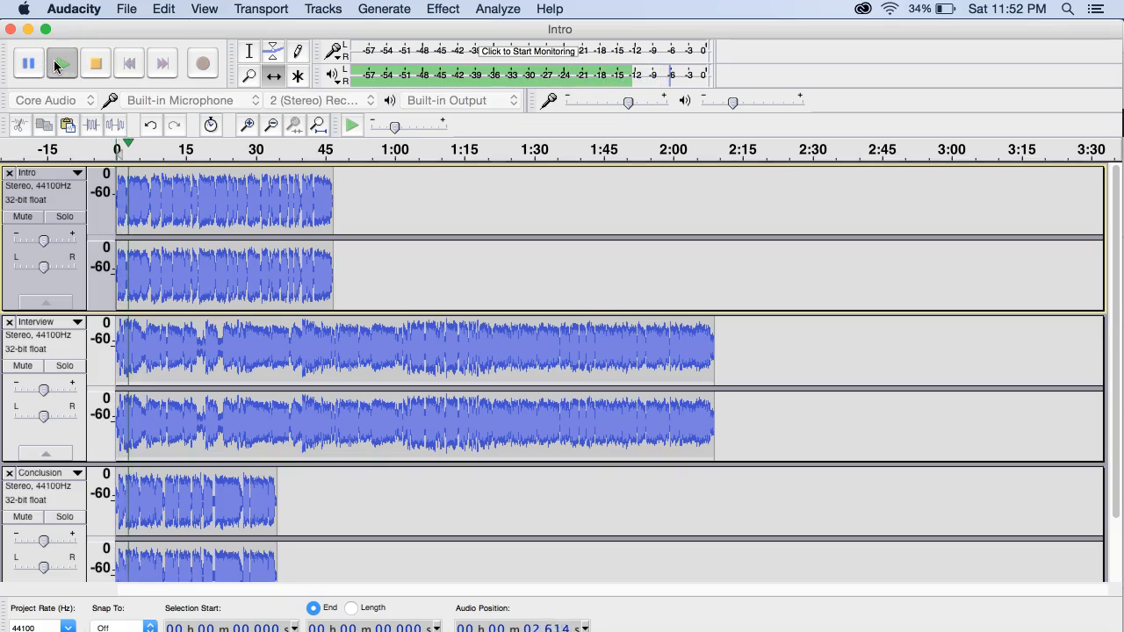
pyautogui.click(95, 65)
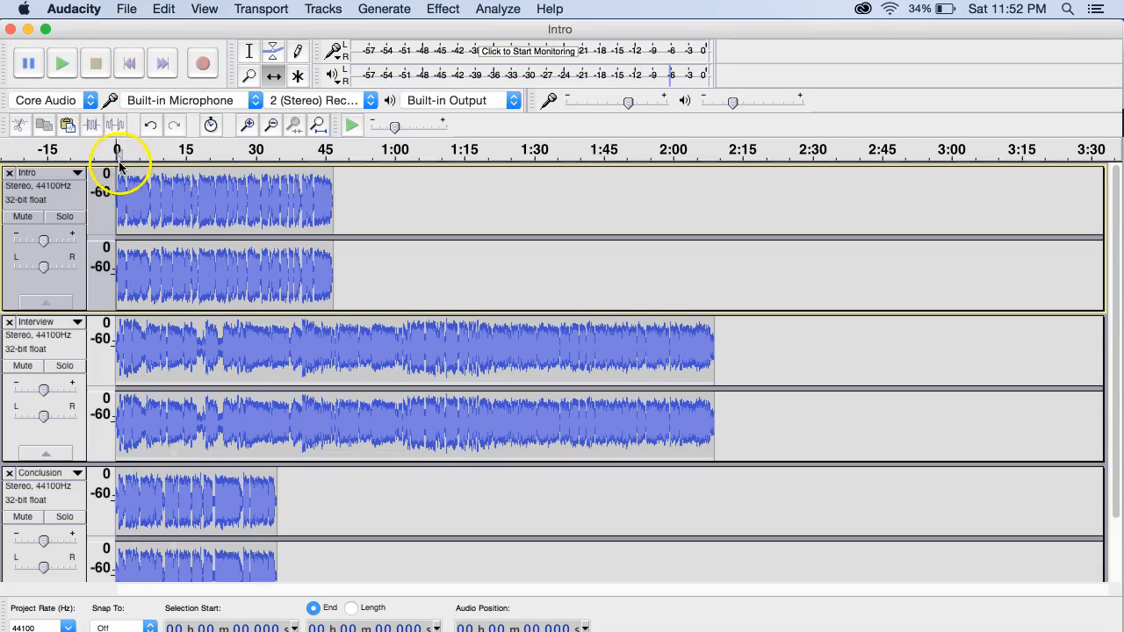
# Shift the Interview clip along the timeline so that it starts exactly where the Intro clip ends.
pyautogui.click(273, 77)
pyautogui.click(181, 354)
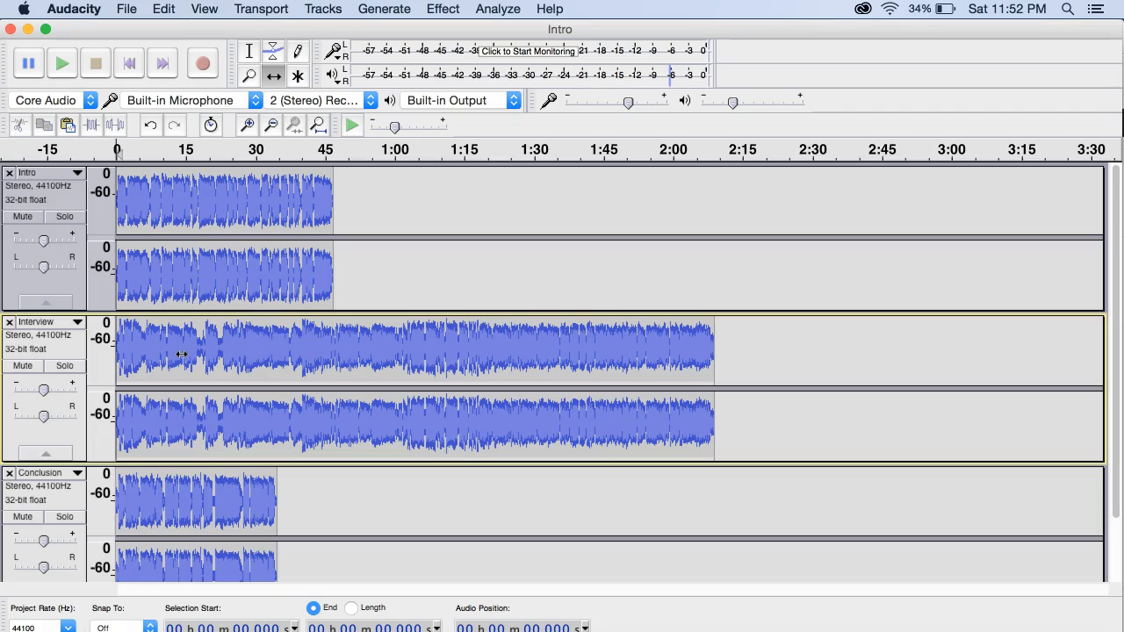
pyautogui.moveTo(180, 354); pyautogui.dragTo(400, 345)
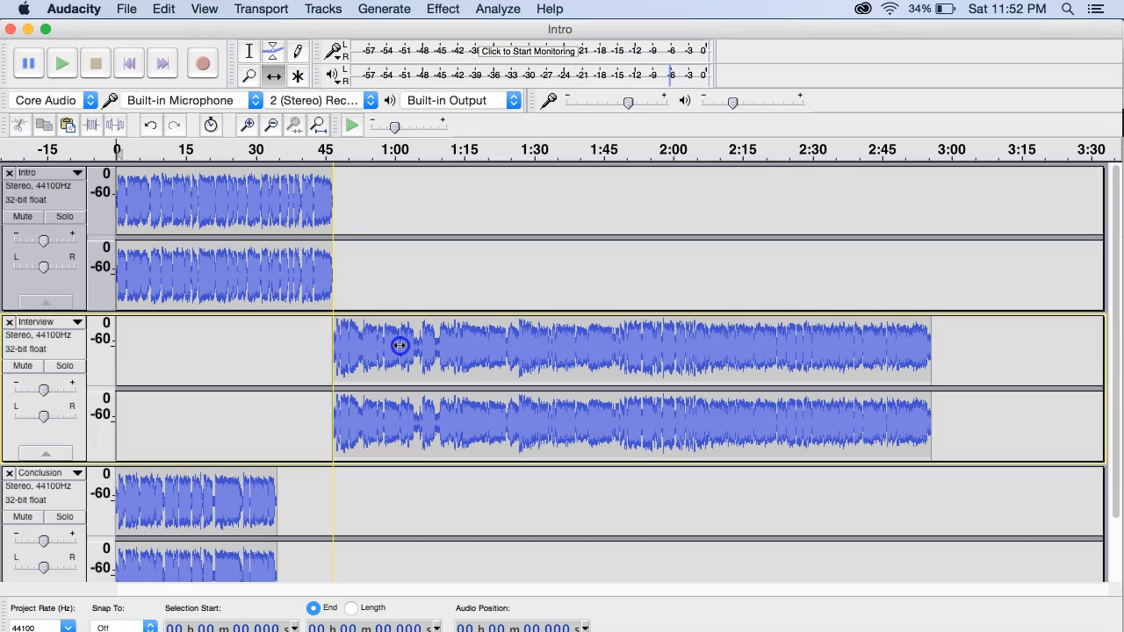
pyautogui.moveTo(400, 345); pyautogui.dragTo(400, 345)
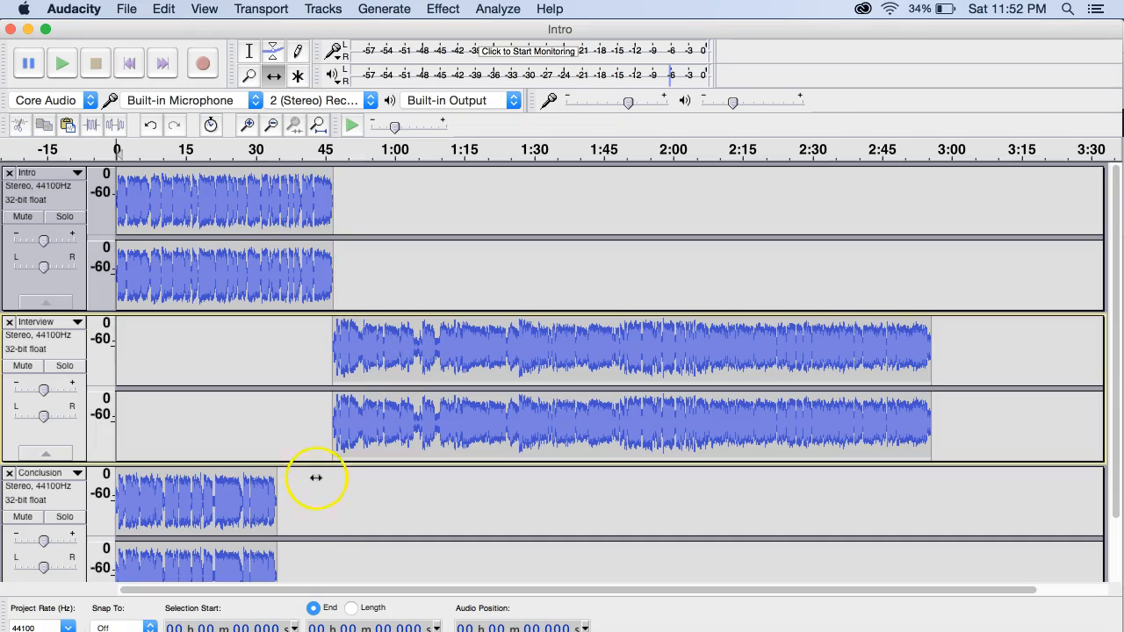
# Shift the Conclusion clip along the timeline so that it starts exactly where the Interview clip ends.
pyautogui.click(238, 512)
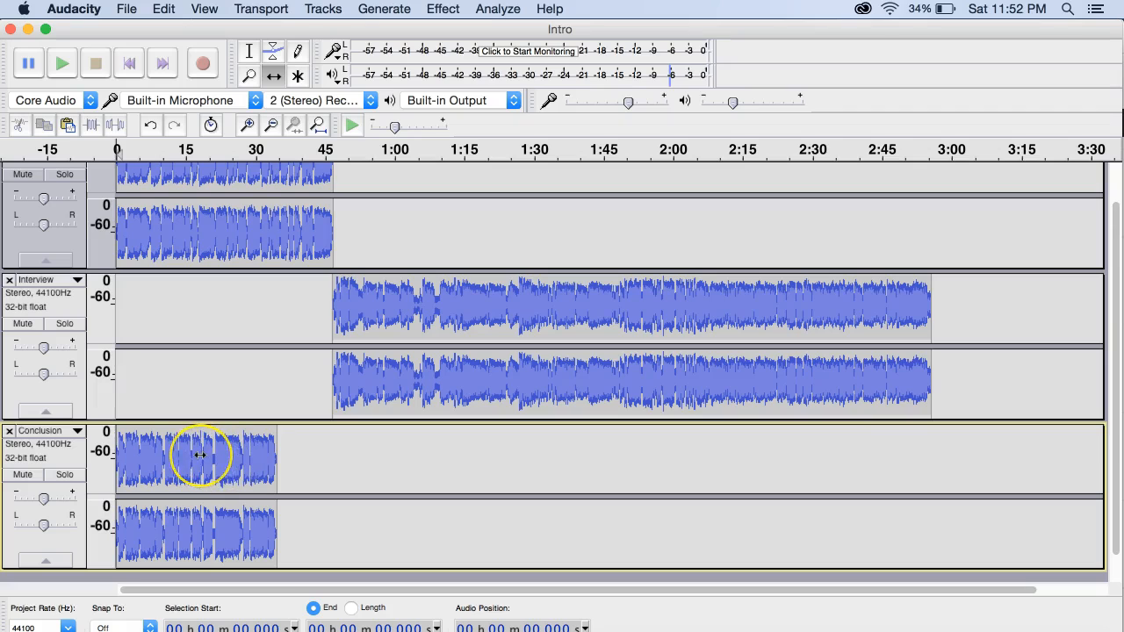
pyautogui.moveTo(200, 455); pyautogui.dragTo(1015, 426)
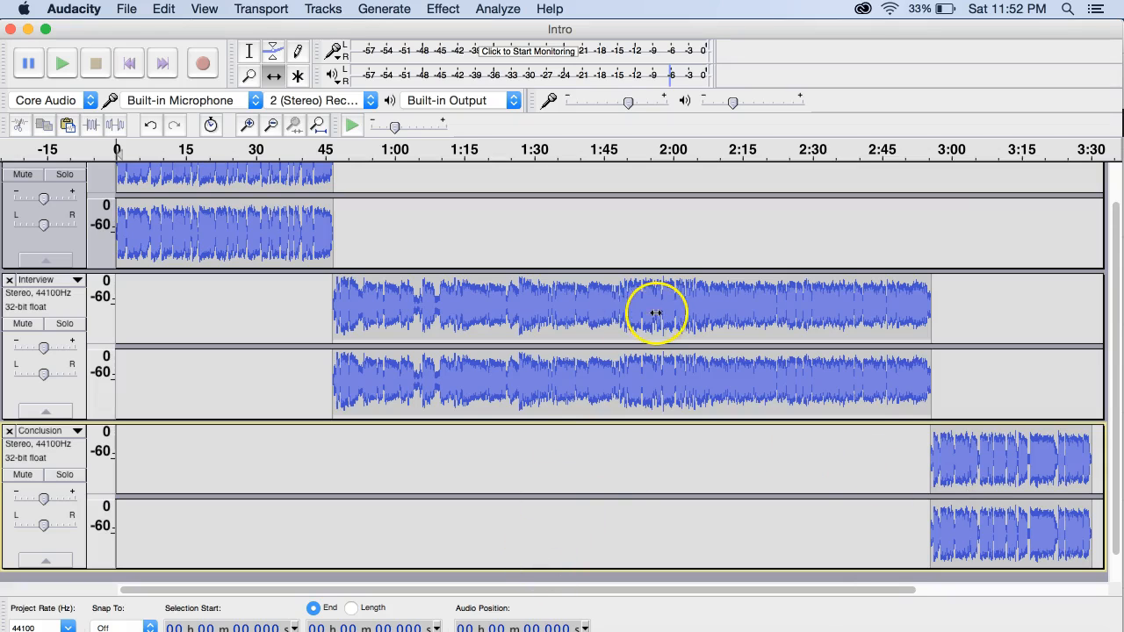
# Place the cursor at the start of the Interview clip with the Selection tool, play briefly from there and stop.
pyautogui.scroll(2, 466, 367)
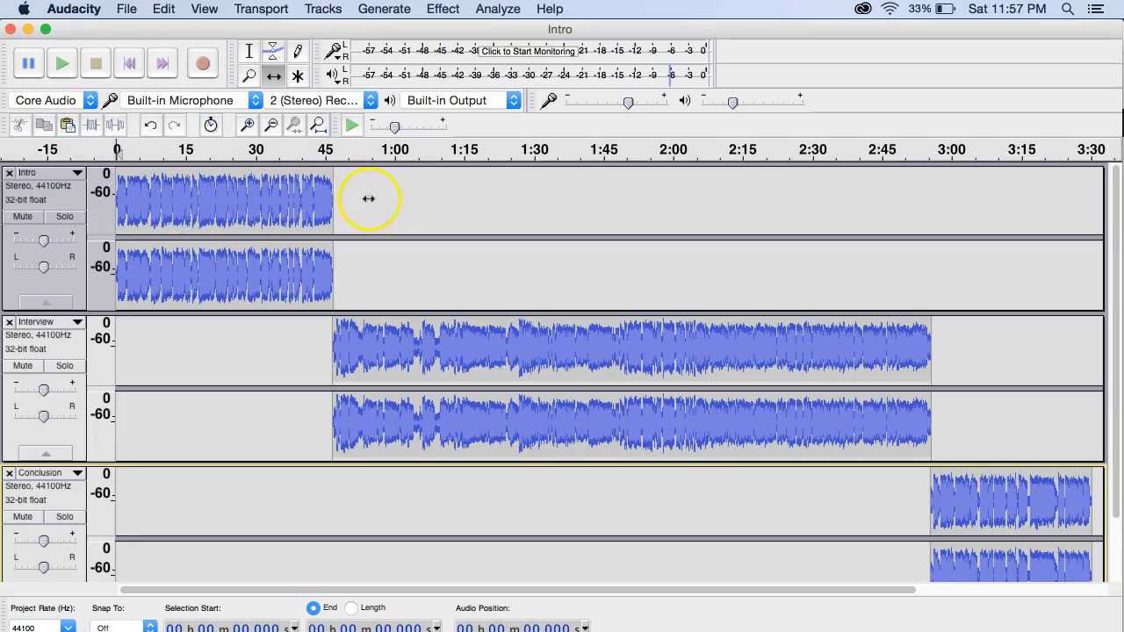
pyautogui.click(244, 57)
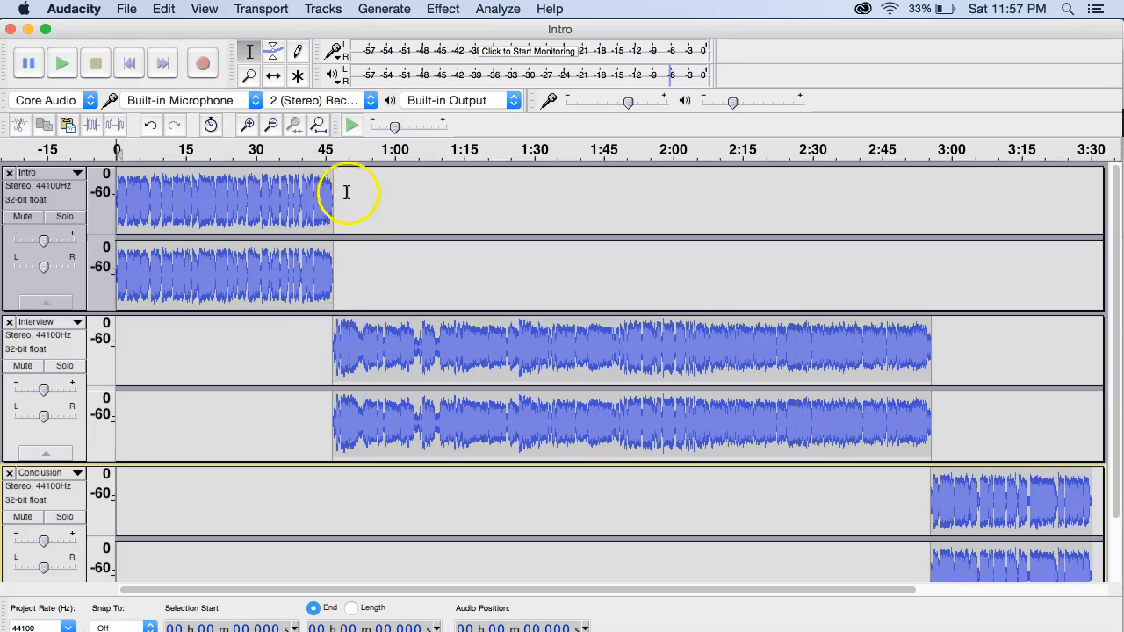
pyautogui.click(332, 328)
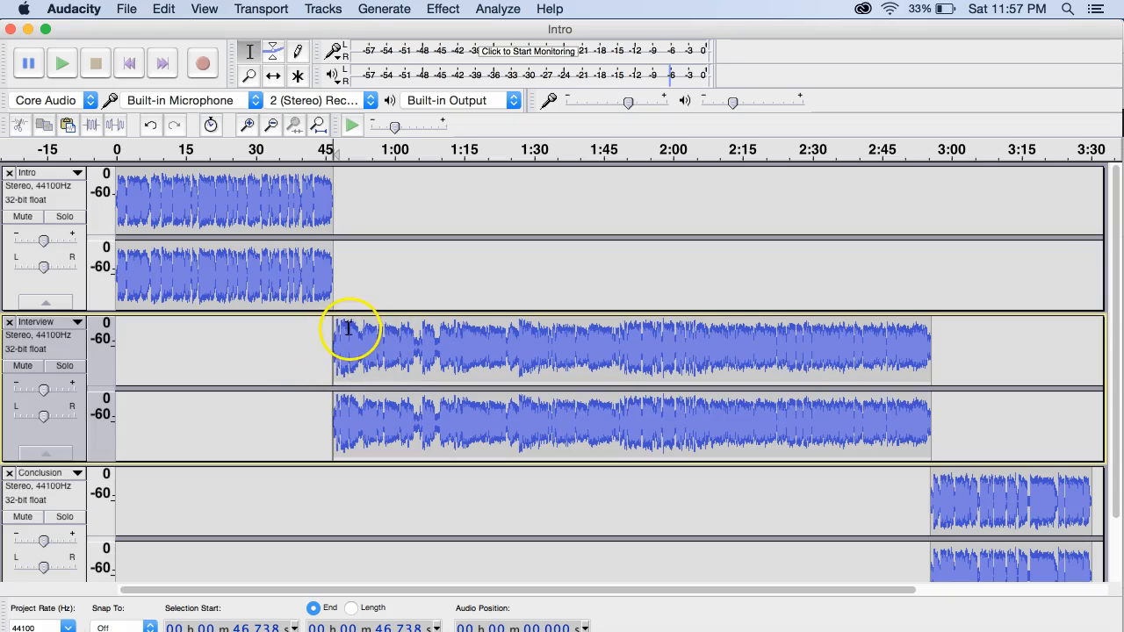
pyautogui.click(62, 64)
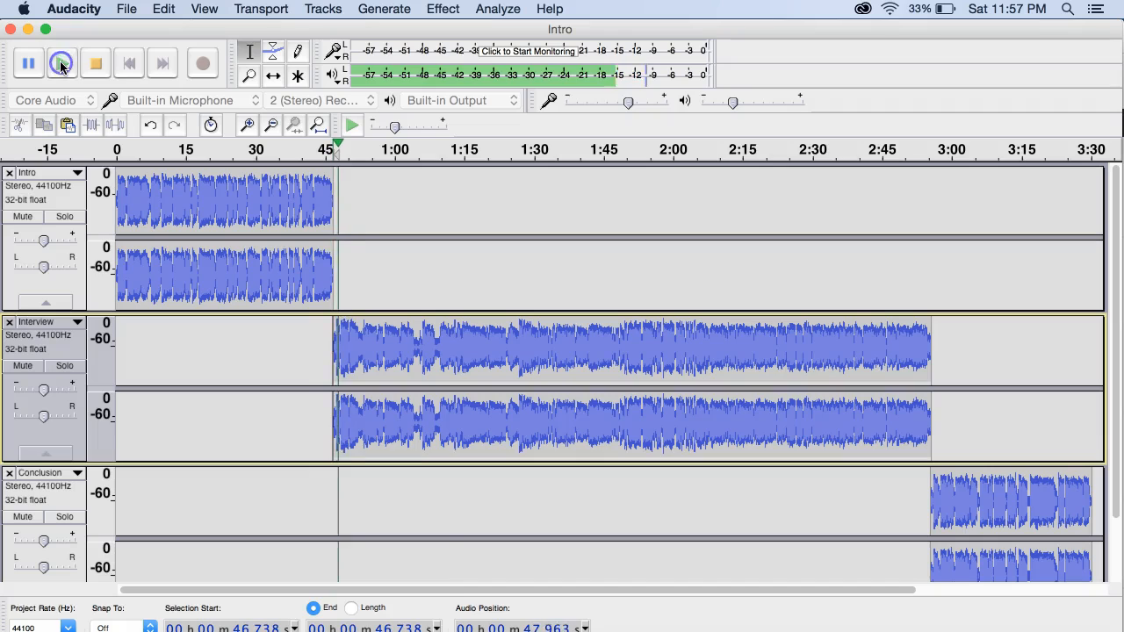
pyautogui.click(92, 66)
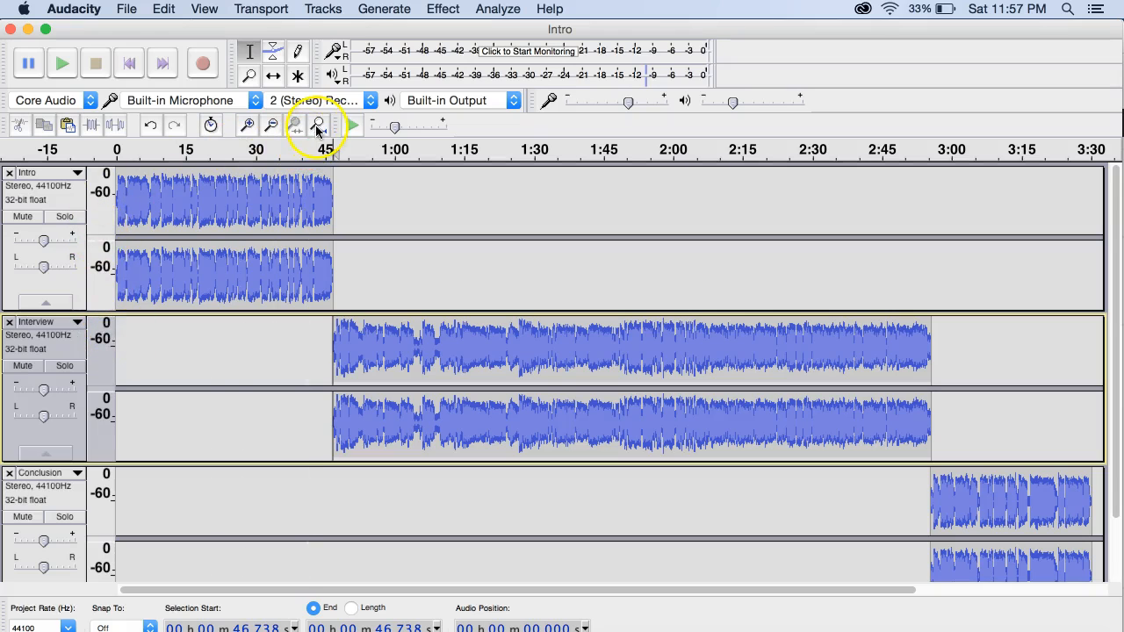
# Play the opening of the Interview clip from about 46.86 s, just after the Intro clip ends, and pause.
pyautogui.click(248, 125)
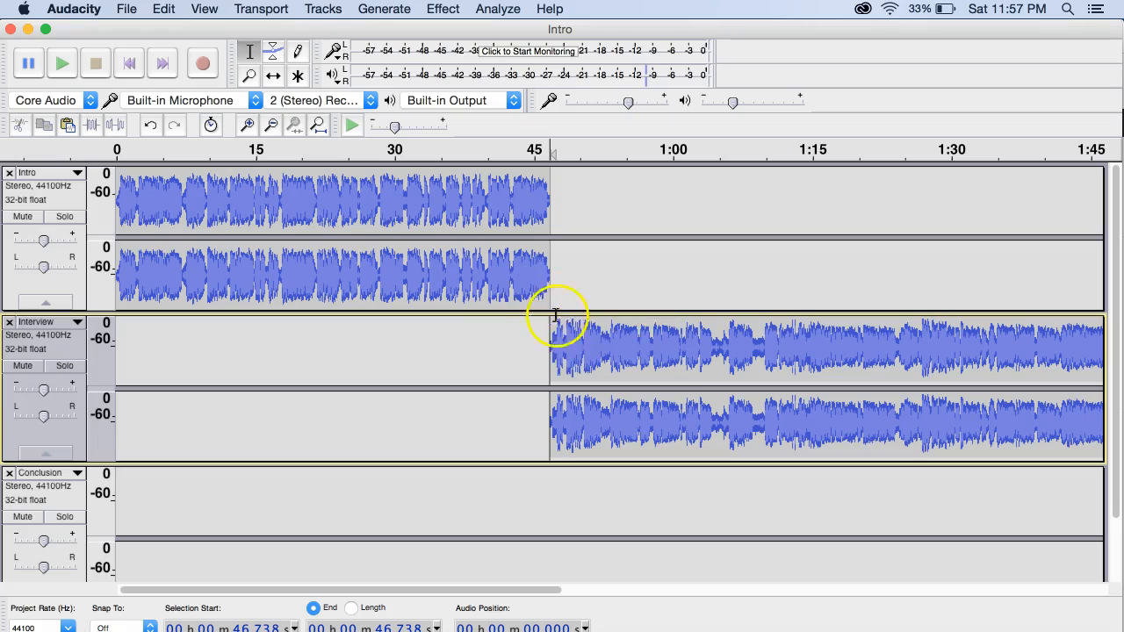
pyautogui.click(248, 125)
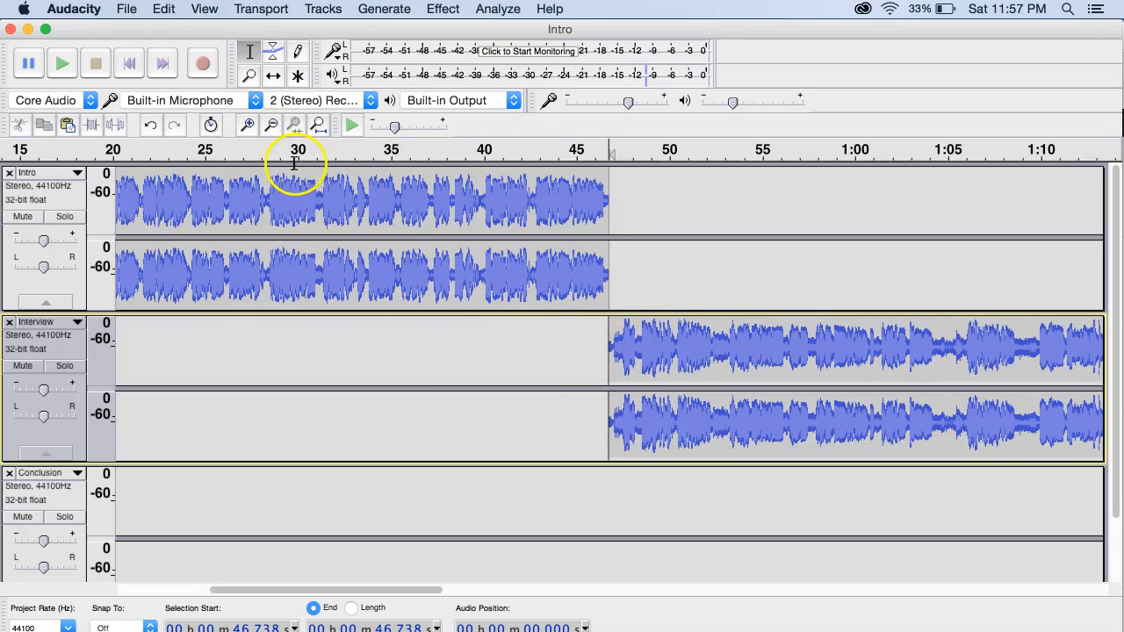
pyautogui.click(249, 125)
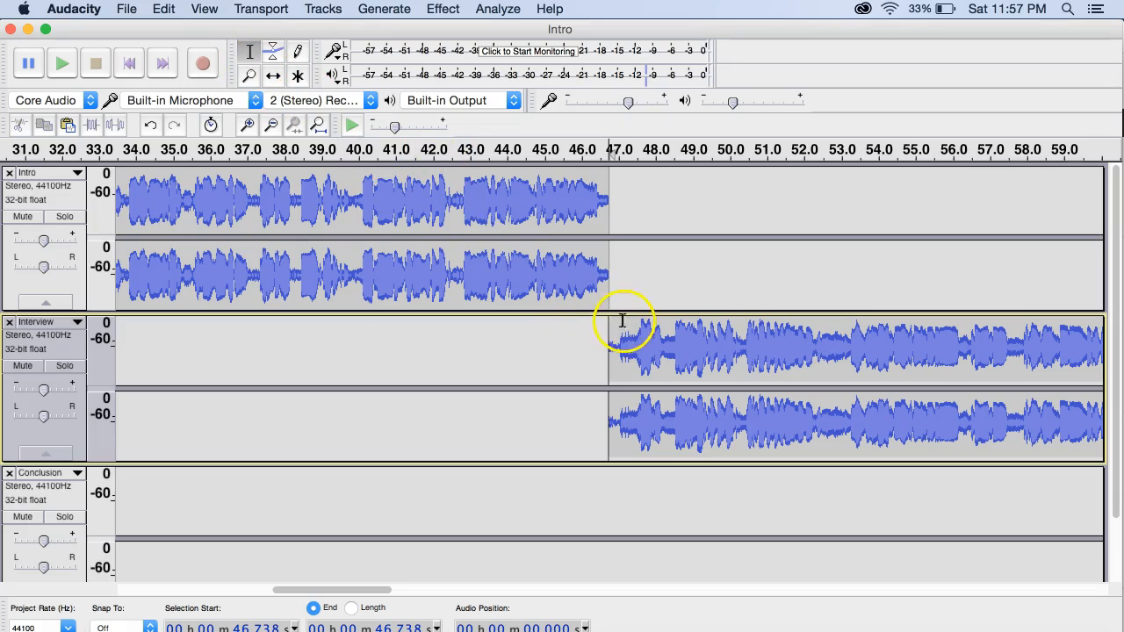
pyautogui.moveTo(612, 314); pyautogui.dragTo(617, 318)
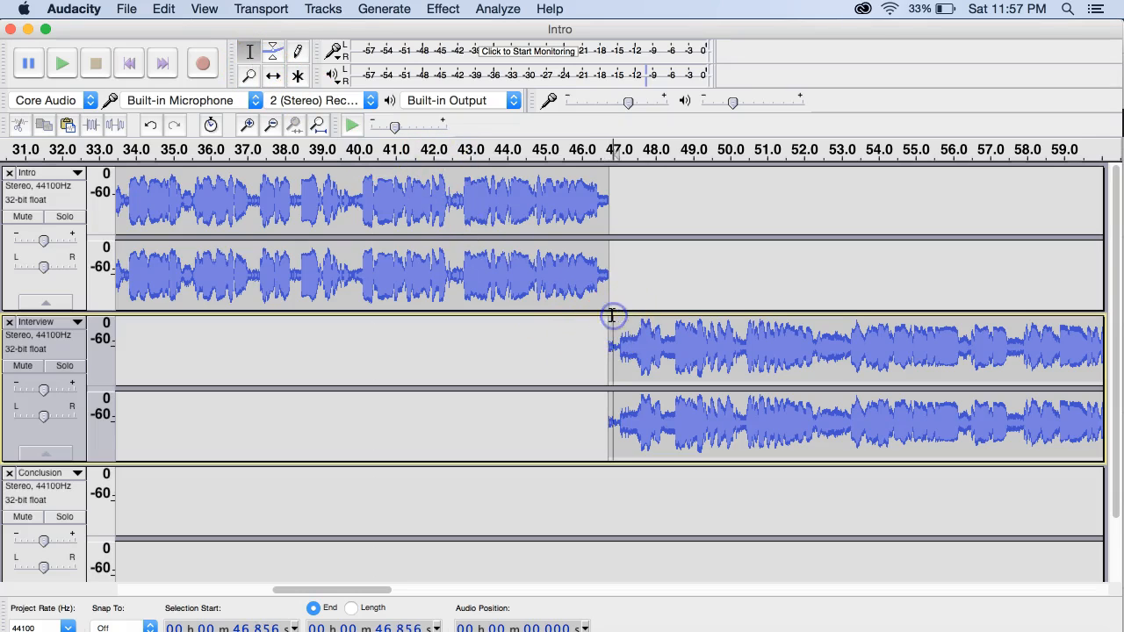
pyautogui.click(58, 63)
pyautogui.click(56, 64)
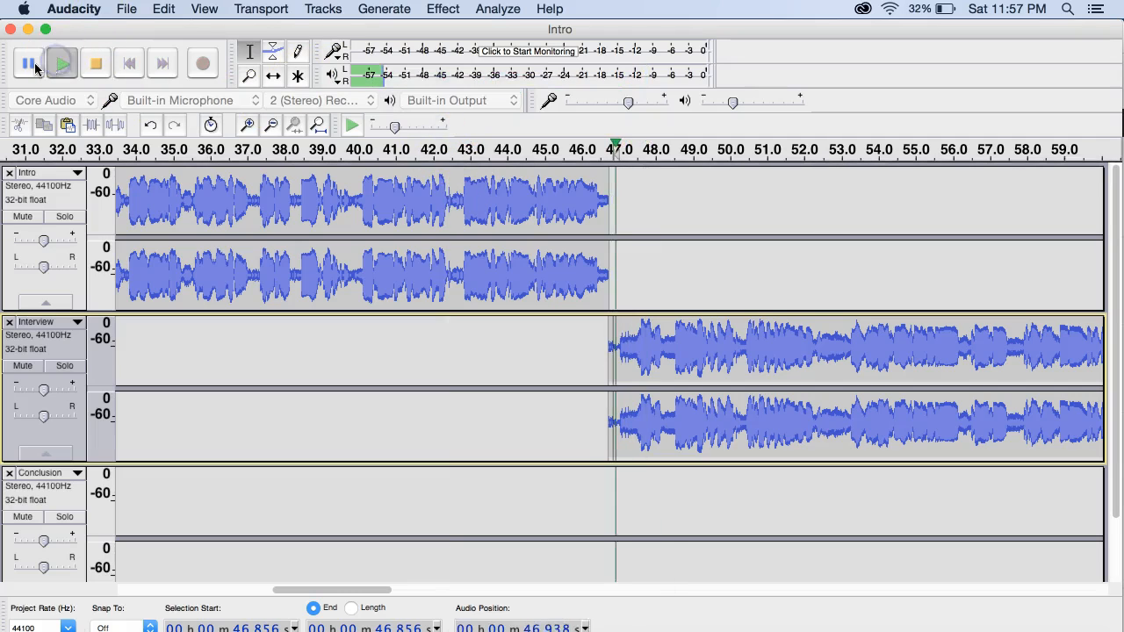
pyautogui.click(29, 66)
pyautogui.click(679, 308)
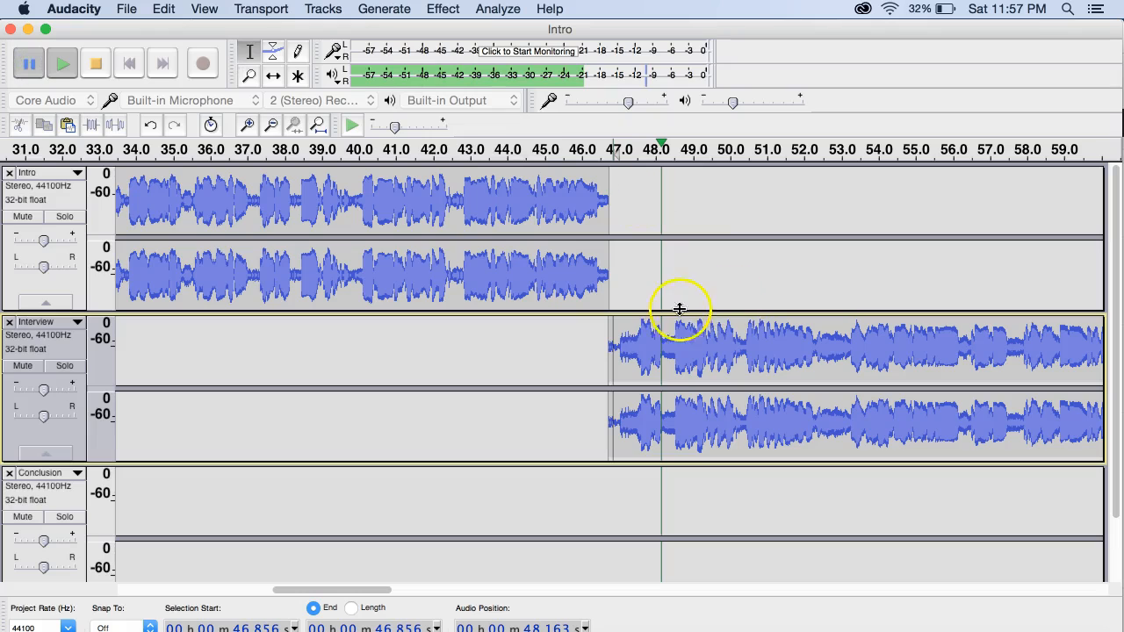
pyautogui.moveTo(665, 279); pyautogui.dragTo(593, 303)
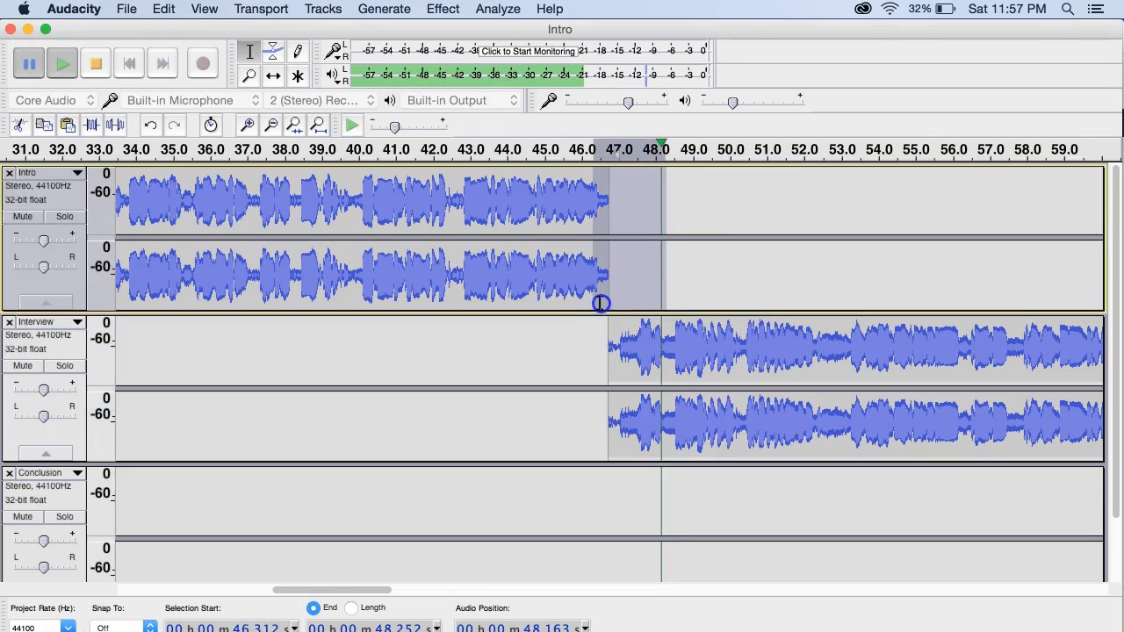
pyautogui.click(638, 352)
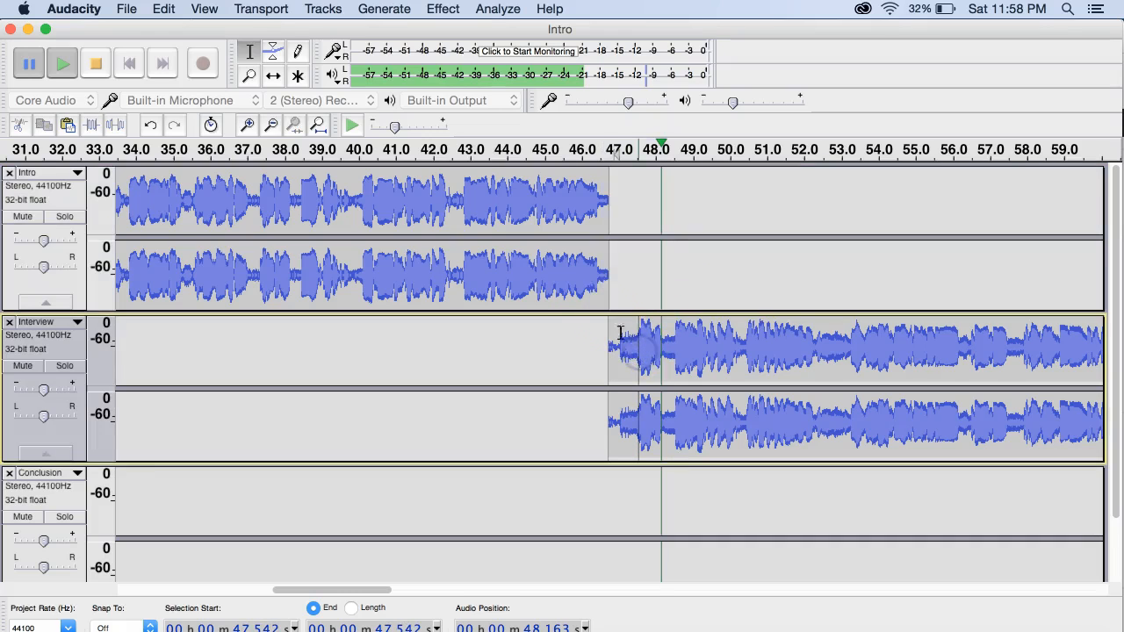
# Replay the start of the Interview clip several times from the end of the Intro clip, and stop playback.
pyautogui.click(625, 151)
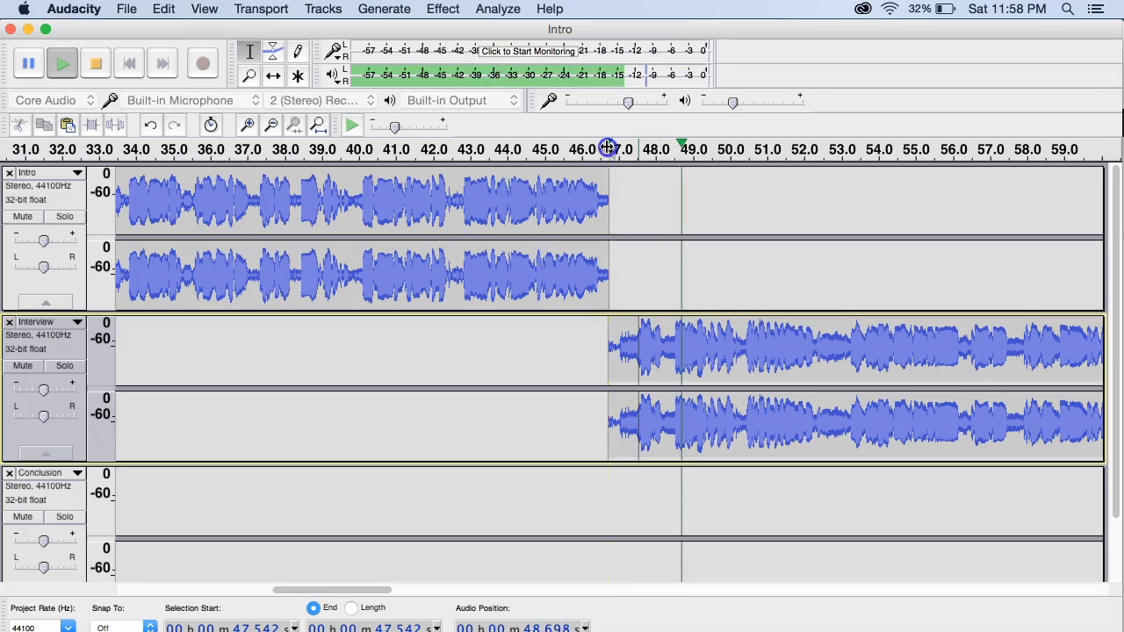
pyautogui.click(611, 147)
pyautogui.click(297, 130)
pyautogui.click(27, 65)
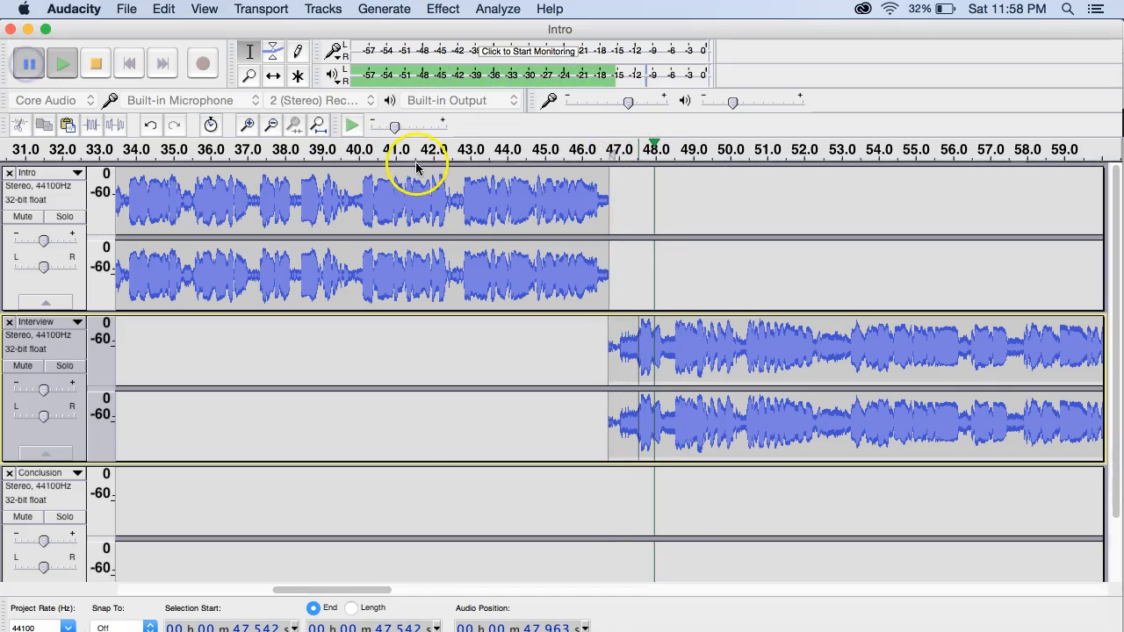
pyautogui.click(617, 147)
pyautogui.click(609, 148)
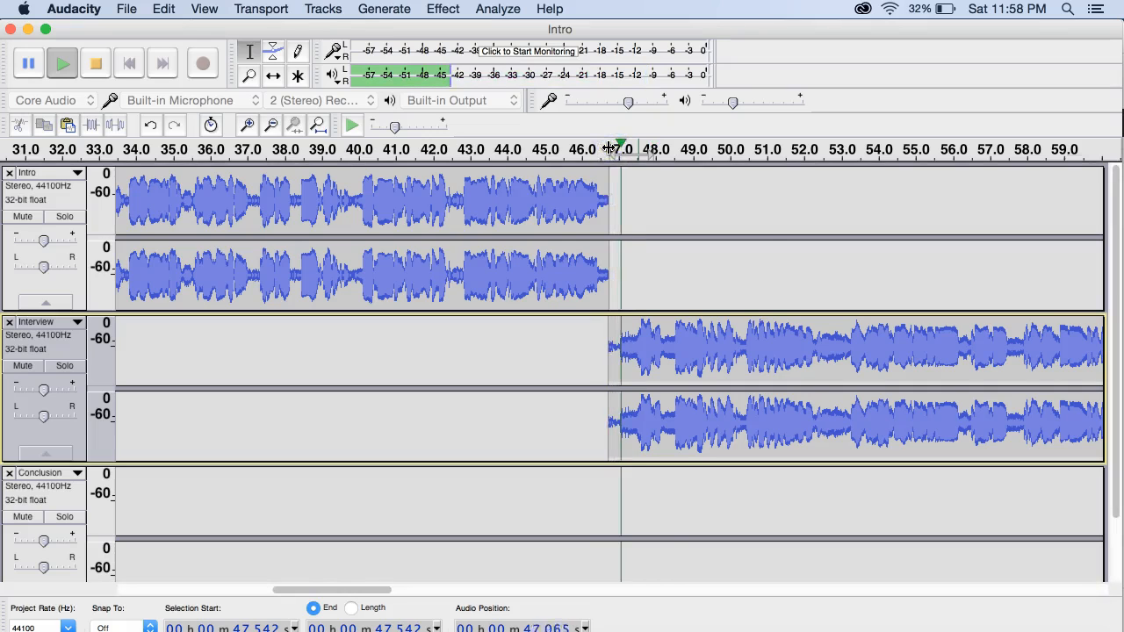
pyautogui.click(96, 63)
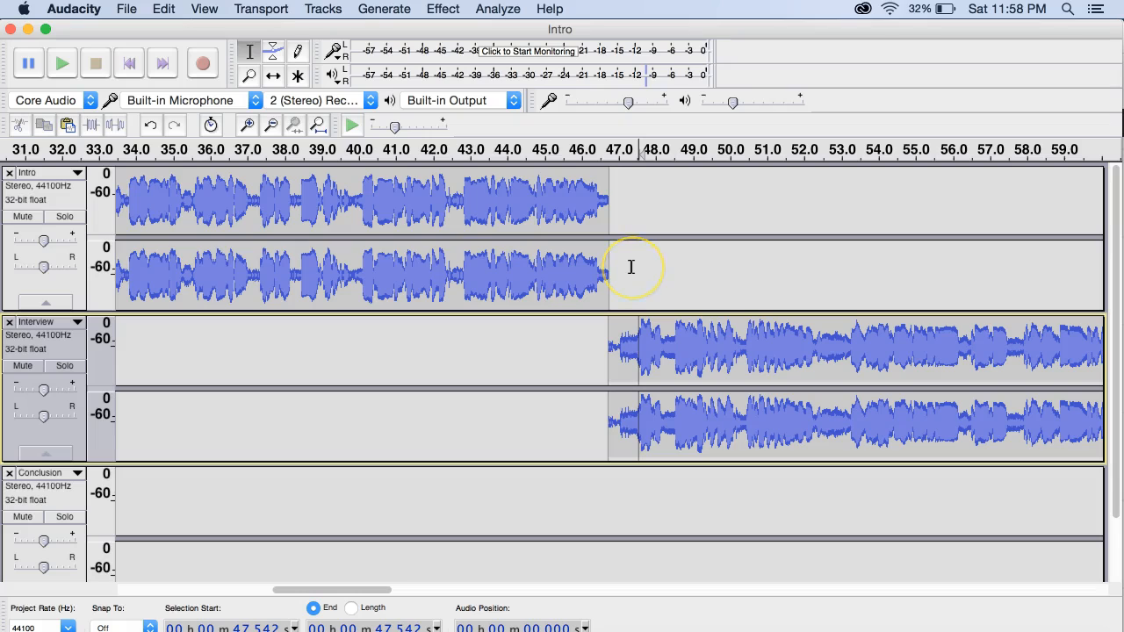
# Raise the playback volume, replay the start of the Interview clip from where the Intro clip ends, and stop.
pyautogui.press('XF86AudioRaiseVolume')
pyautogui.press('XF86AudioRaiseVolume')
pyautogui.press('XF86AudioRaiseVolume')
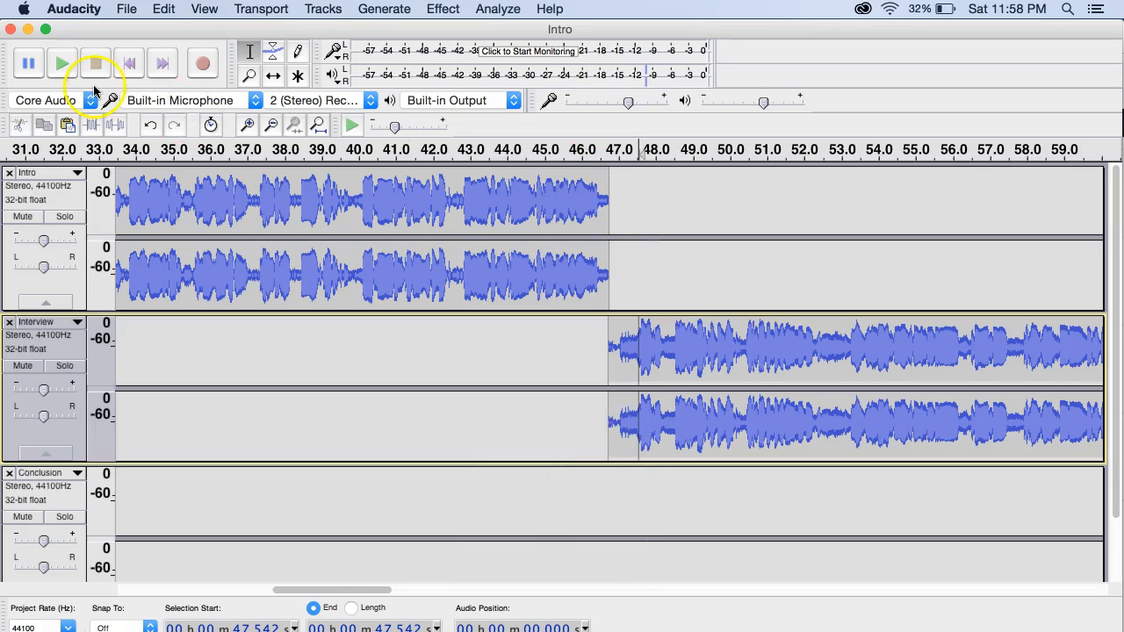
pyautogui.click(610, 149)
pyautogui.click(606, 149)
pyautogui.click(34, 61)
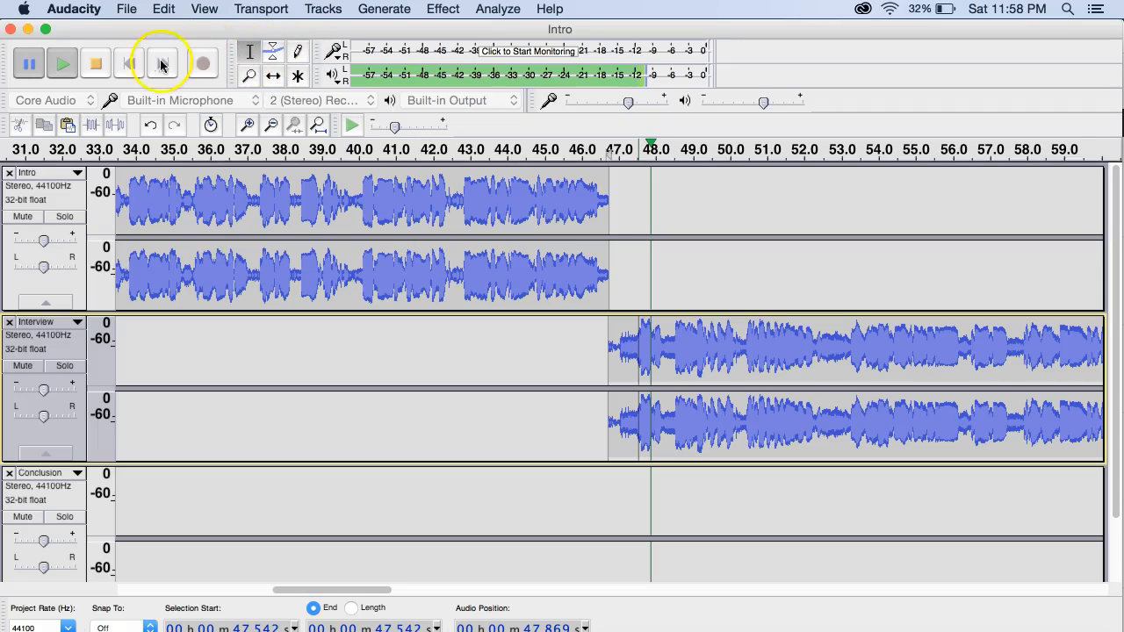
pyautogui.click(96, 71)
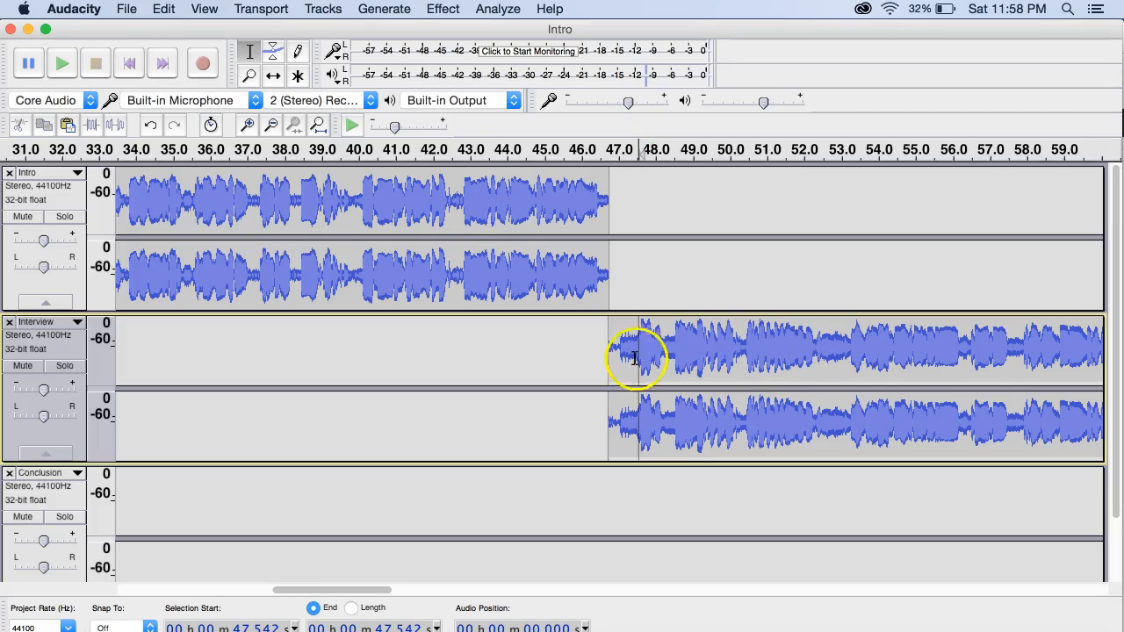
# Cut the short quiet stretch at the very start of the Interview clip, from 46.738 s to 46.951 s.
pyautogui.moveTo(617, 345); pyautogui.dragTo(606, 346)
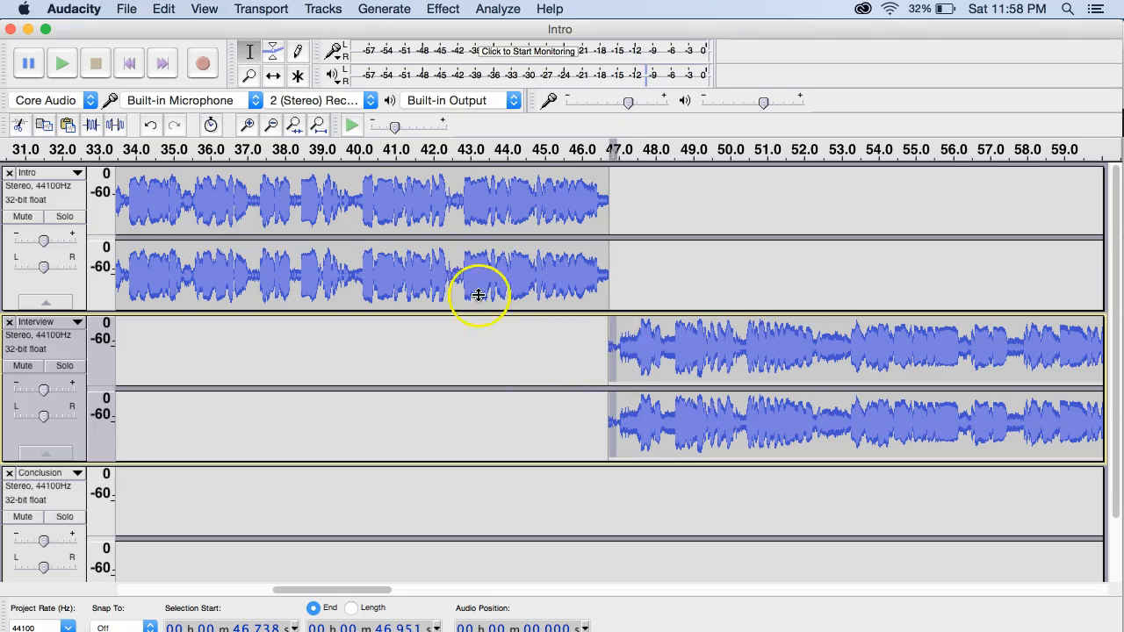
pyautogui.click(18, 128)
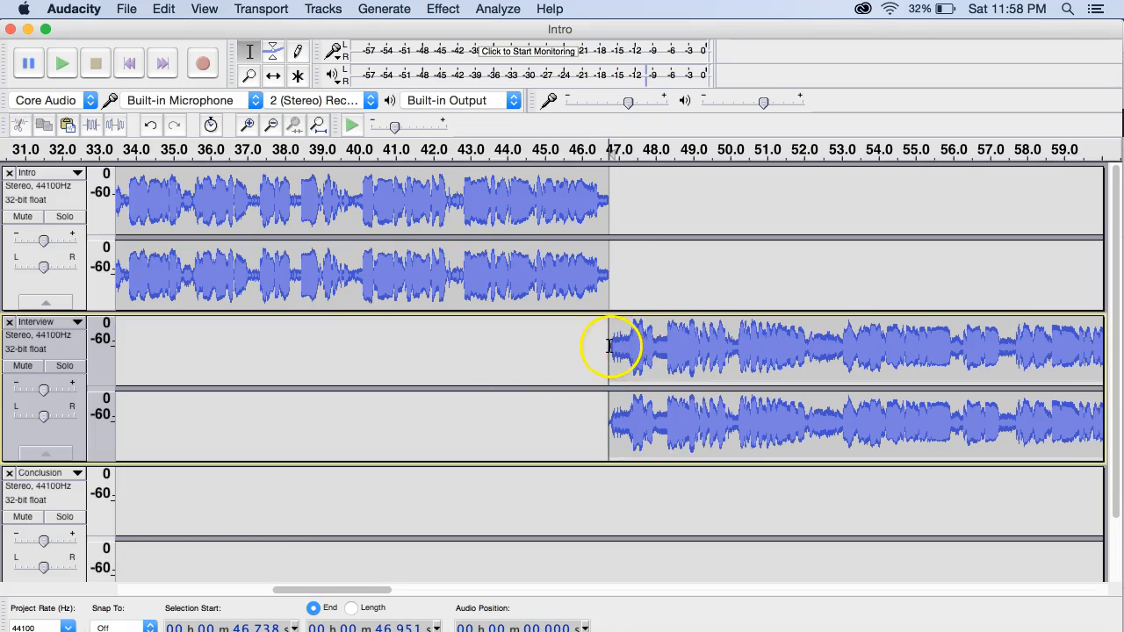
pyautogui.click(94, 70)
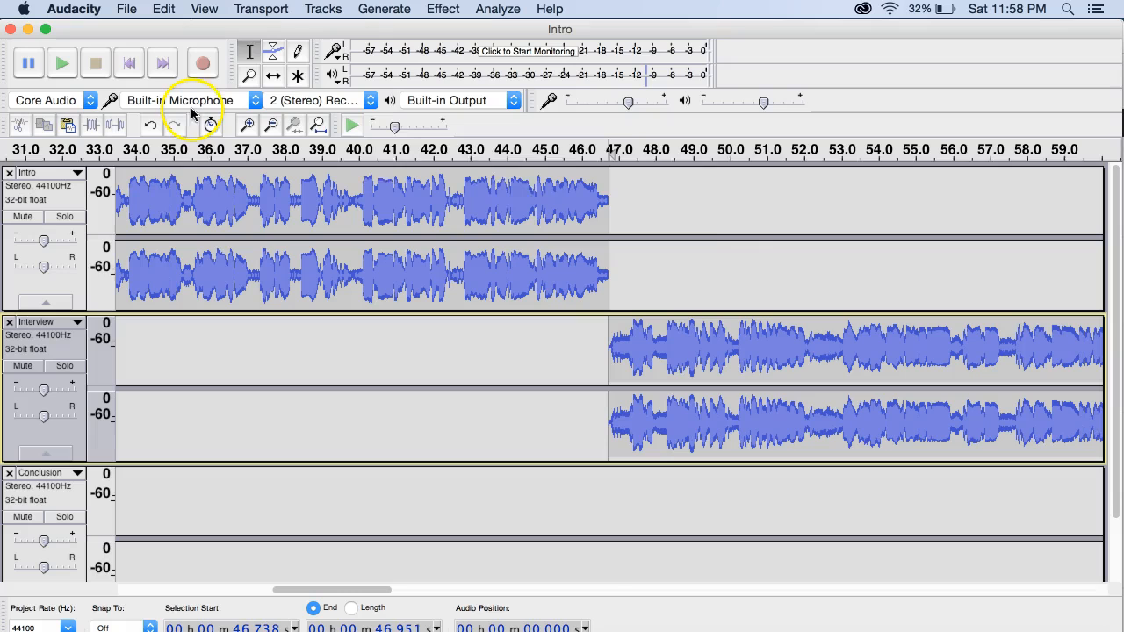
# Play across the join between the Intro and Interview clips, from just before the Intro's end and again from about 44 s, pausing playback.
pyautogui.click(597, 150)
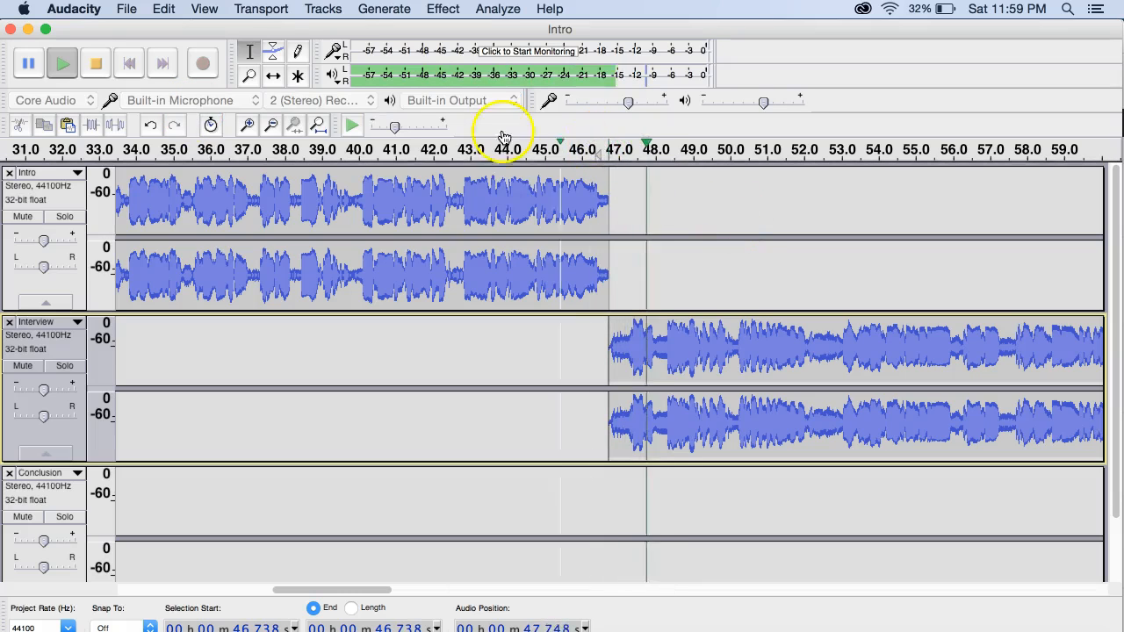
pyautogui.click(61, 64)
pyautogui.click(62, 65)
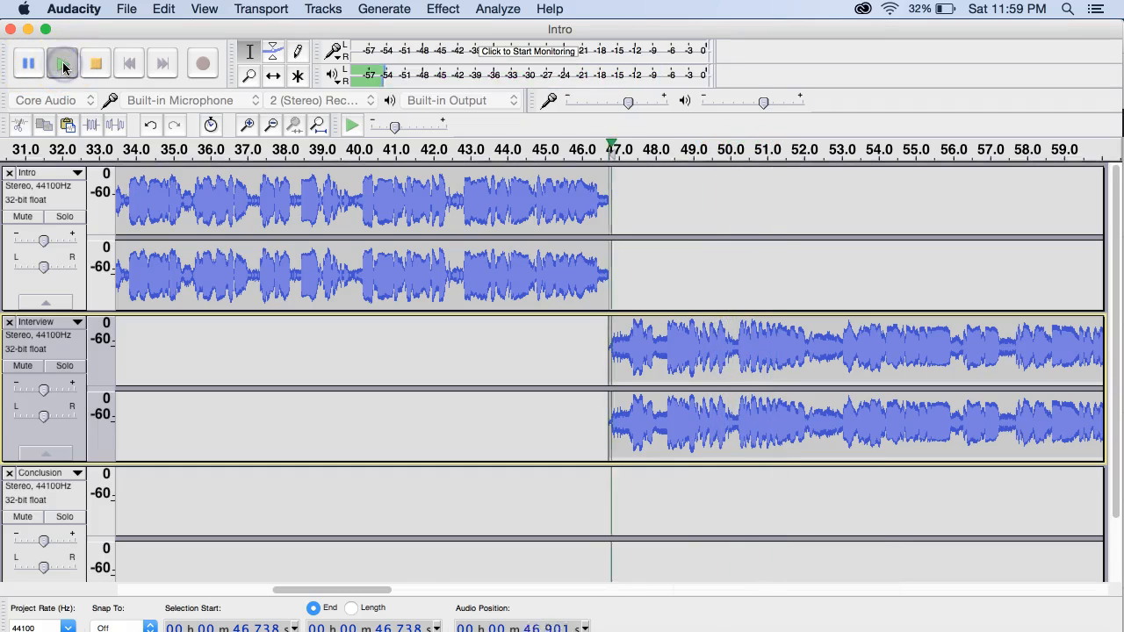
pyautogui.click(29, 67)
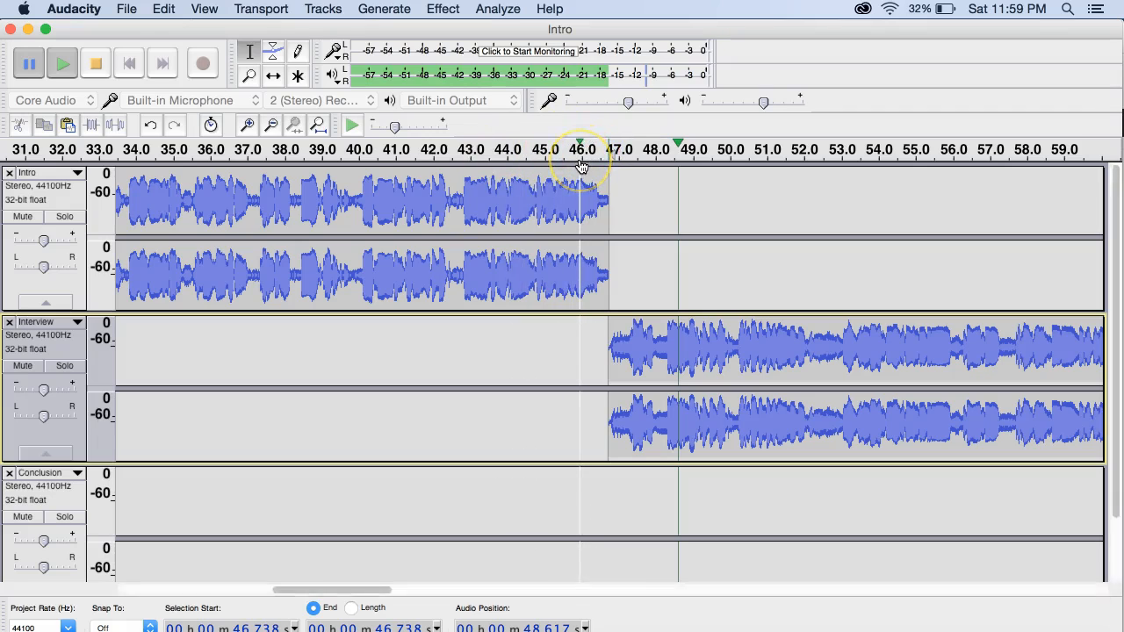
pyautogui.click(508, 162)
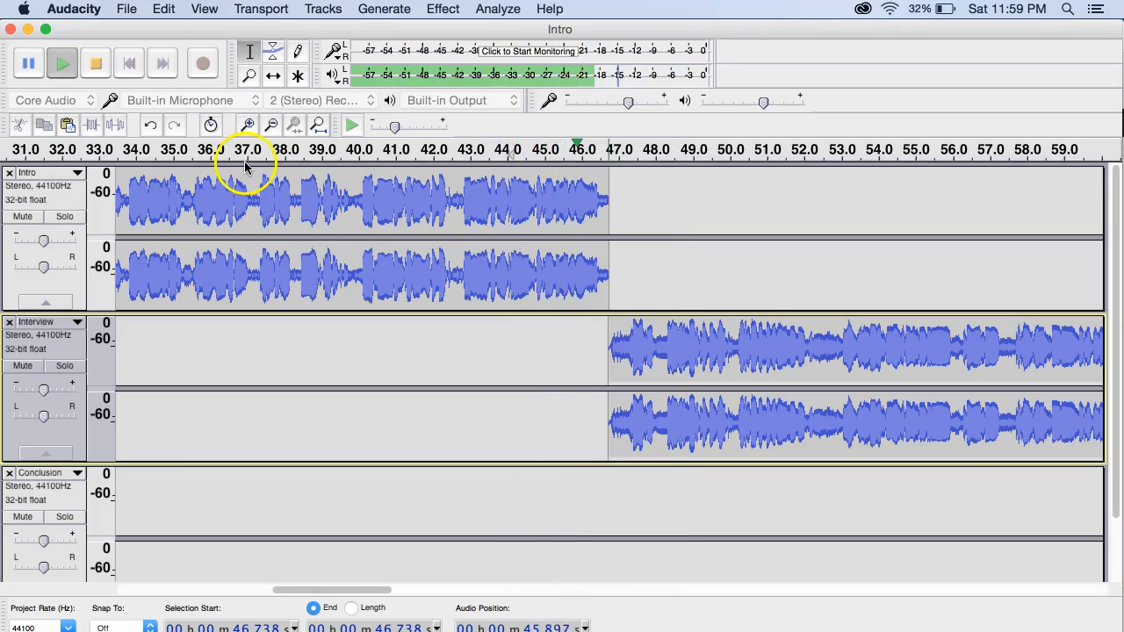
pyautogui.click(26, 75)
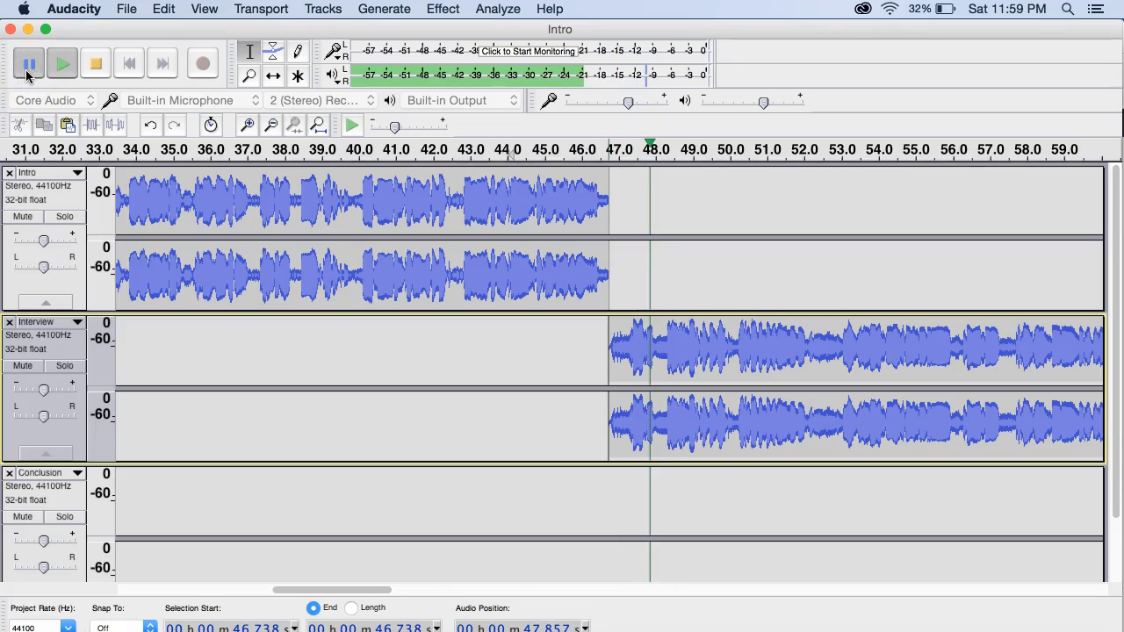
pyautogui.click(91, 51)
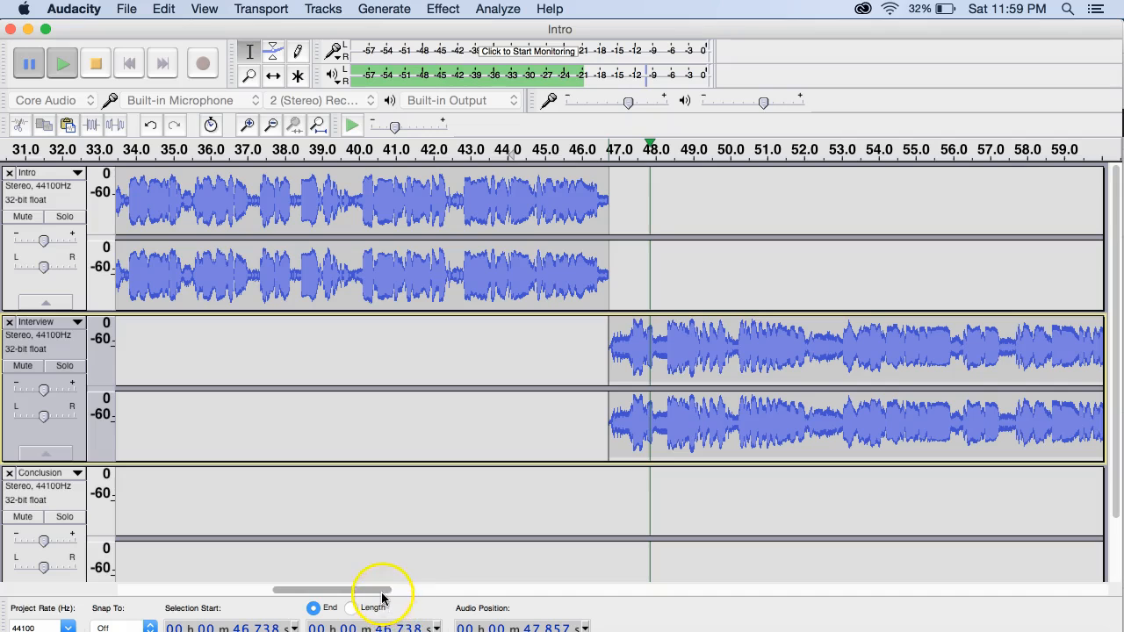
# Place the cursor at 2:53.092, play across the join between the Interview and Conclusion clips, and stop.
pyautogui.moveTo(363, 590); pyautogui.dragTo(933, 601)
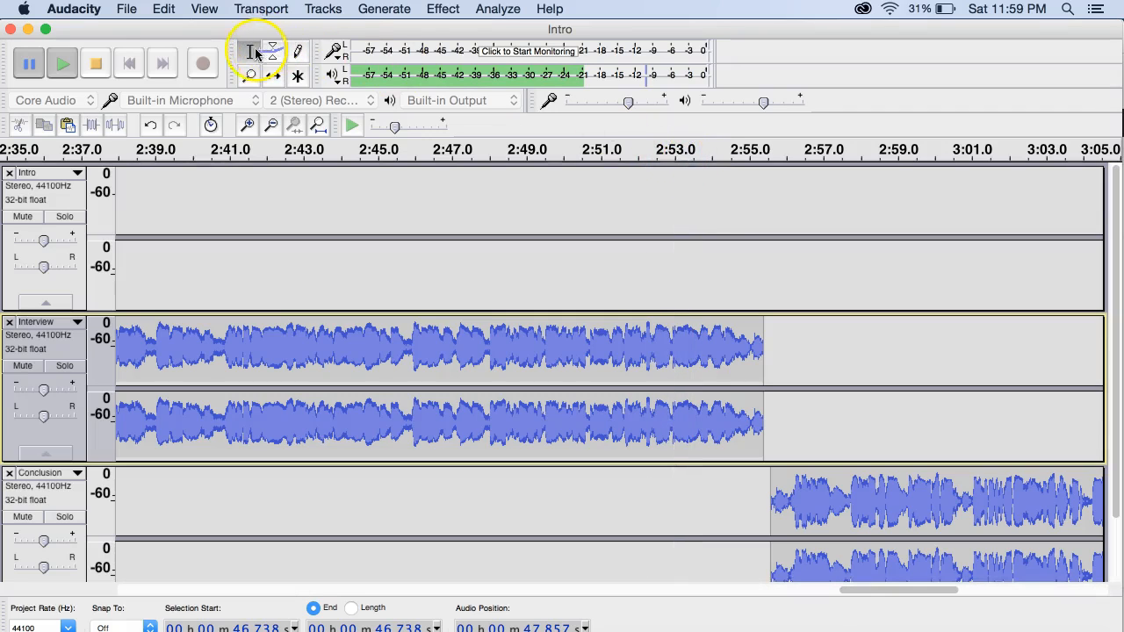
pyautogui.click(95, 64)
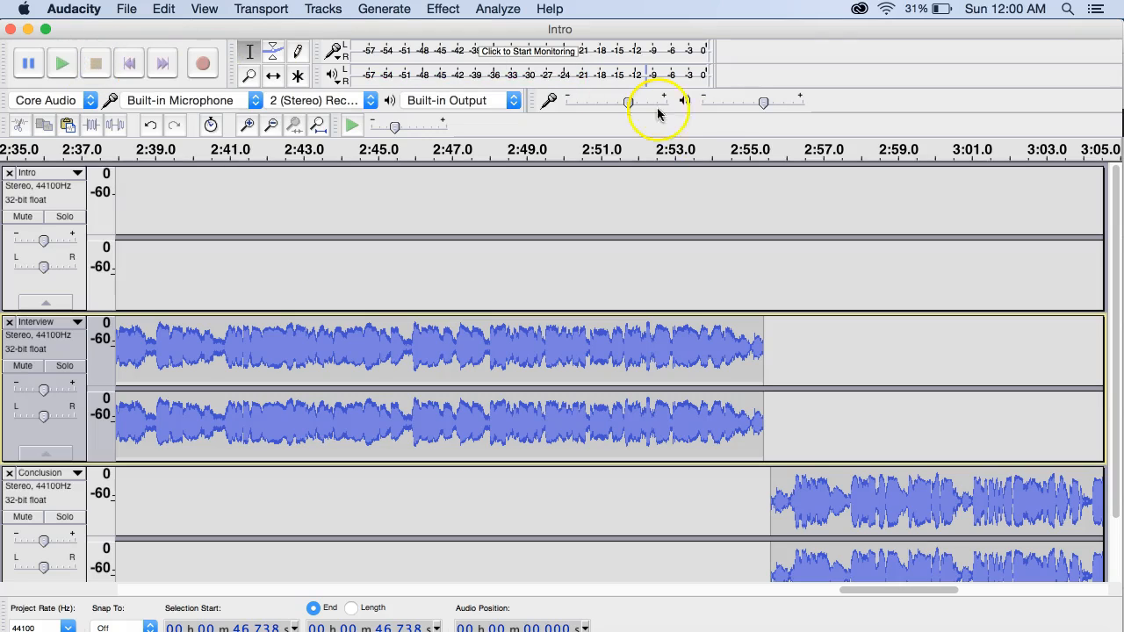
pyautogui.click(676, 172)
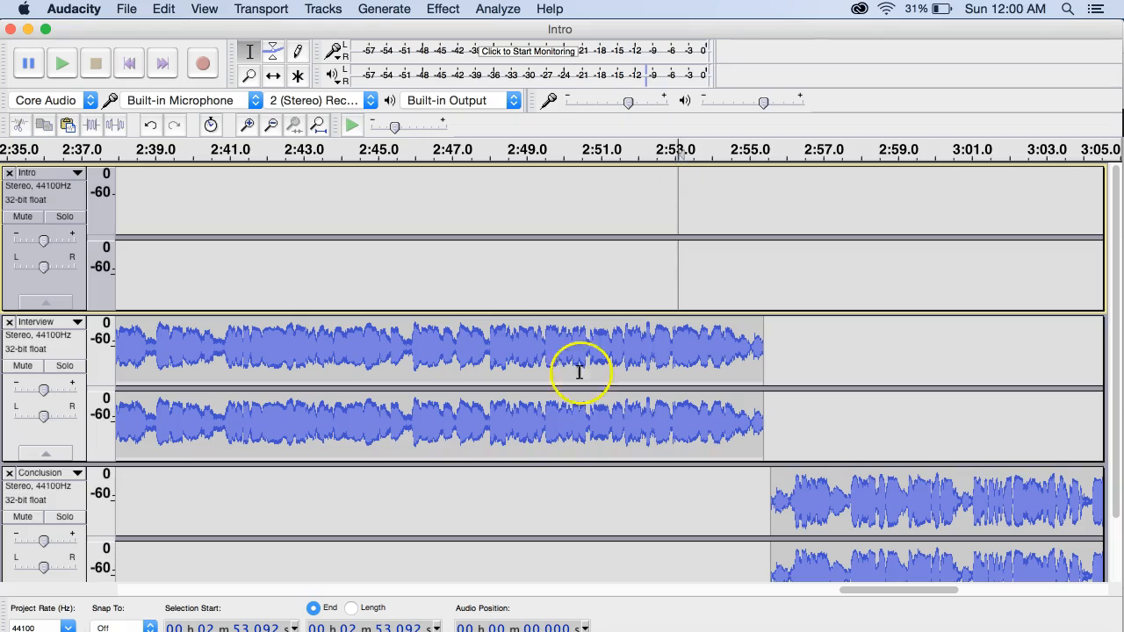
pyautogui.click(63, 63)
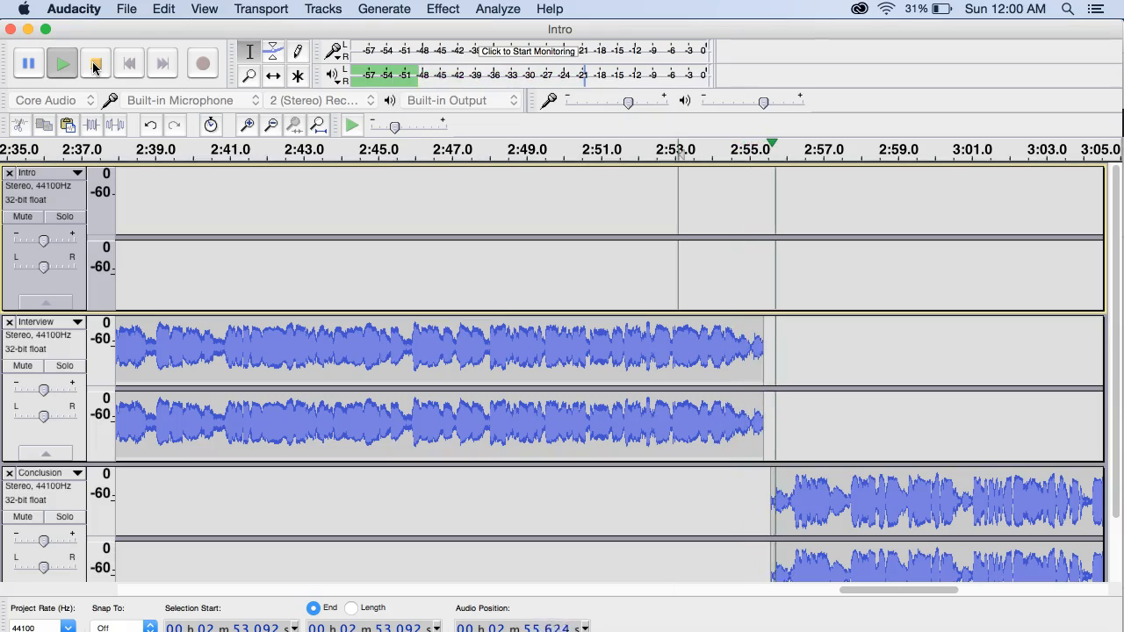
pyautogui.click(95, 65)
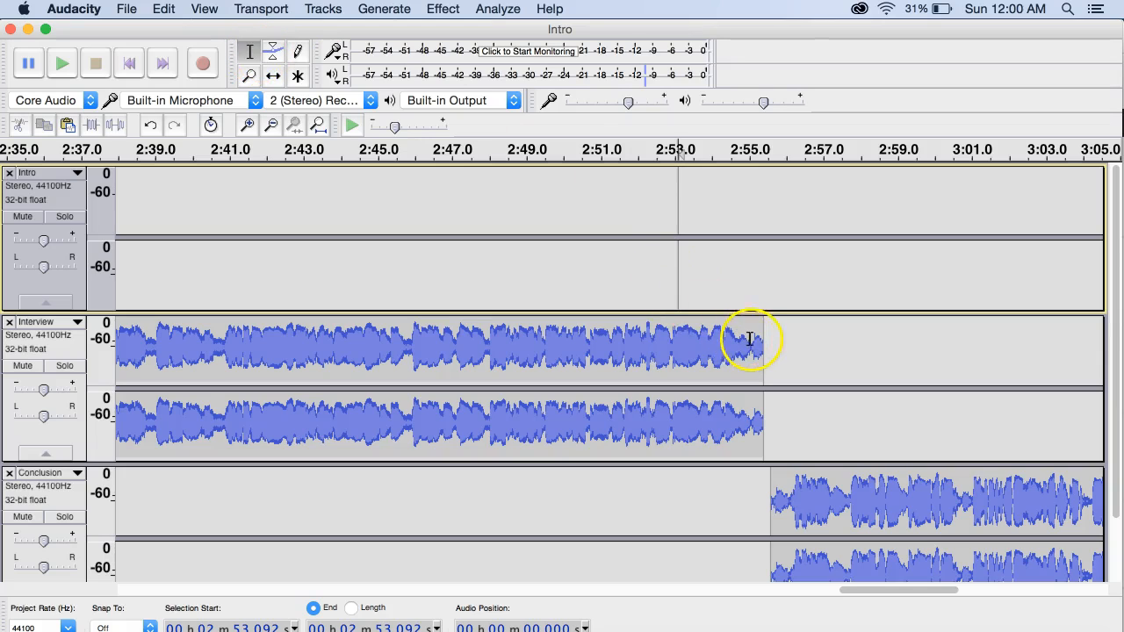
# Cut the end of the Interview clip from 2:55.055 to 2:55.386, play the transition from about 2:53 and pause.
pyautogui.moveTo(752, 347); pyautogui.dragTo(763, 348)
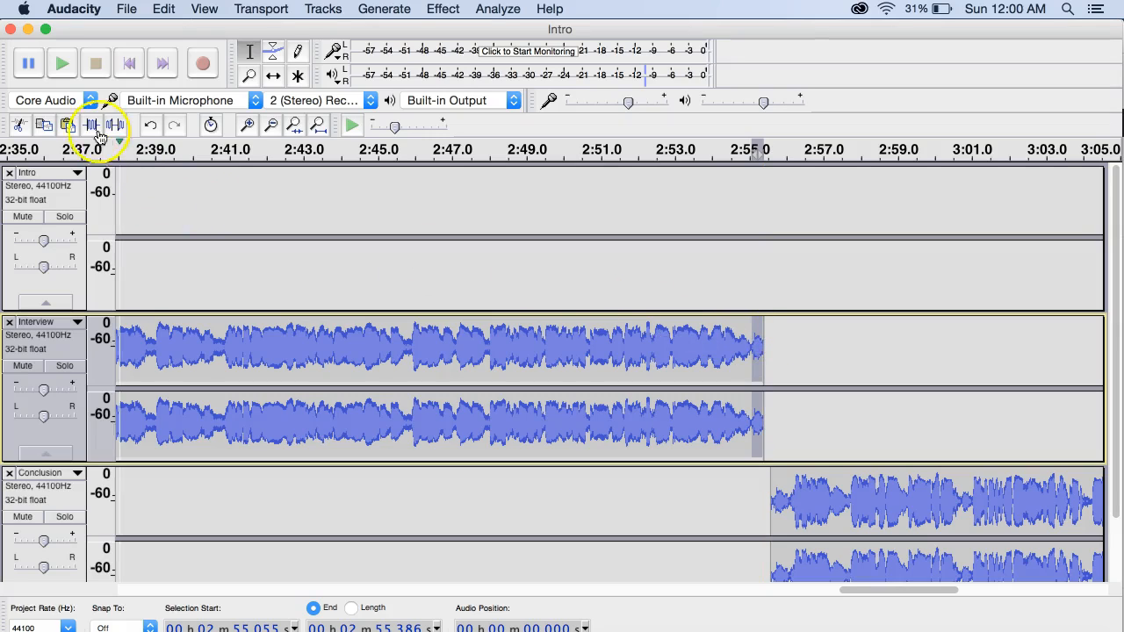
pyautogui.click(16, 124)
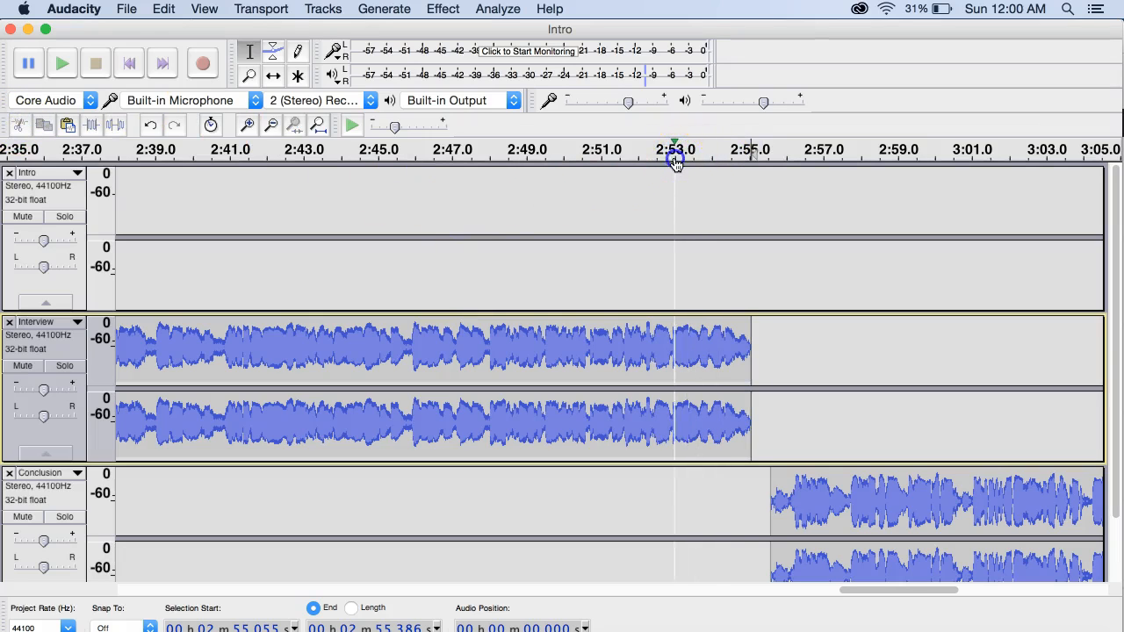
pyautogui.click(675, 161)
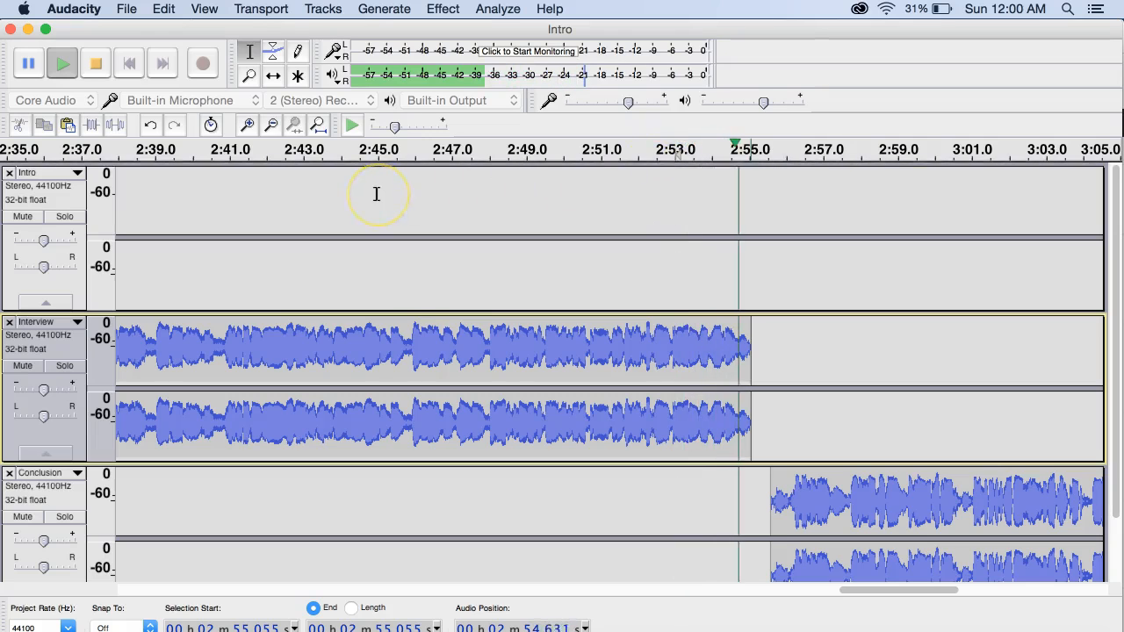
pyautogui.click(28, 63)
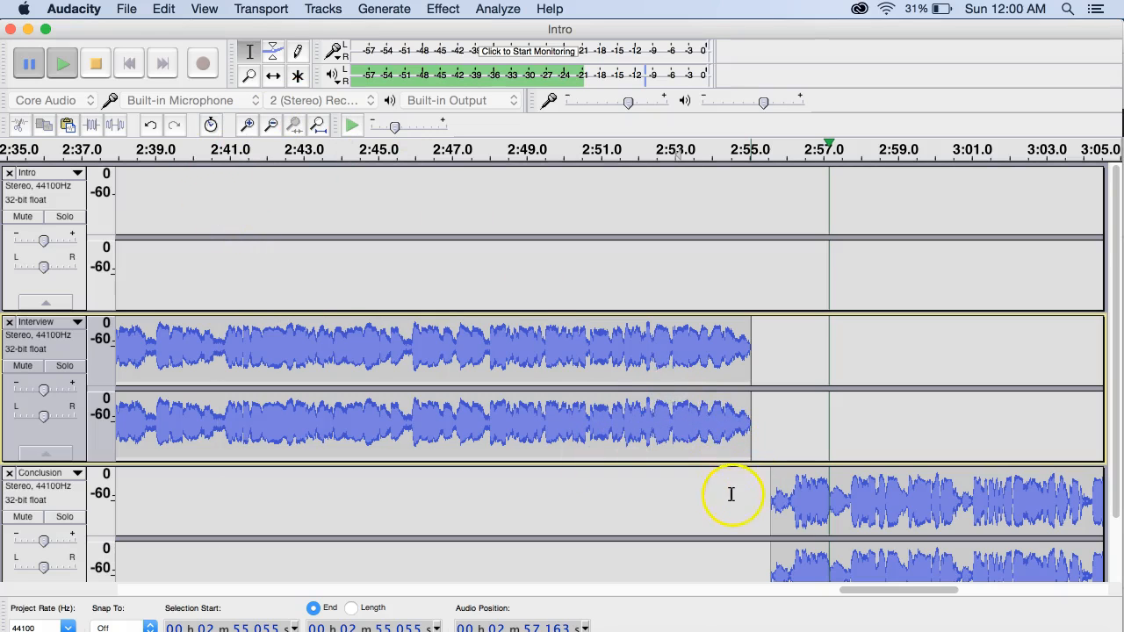
# Stop playback and shift the Conclusion clip earlier with the Time Shift Tool so it starts exactly at the Interview clip's end.
pyautogui.click(273, 76)
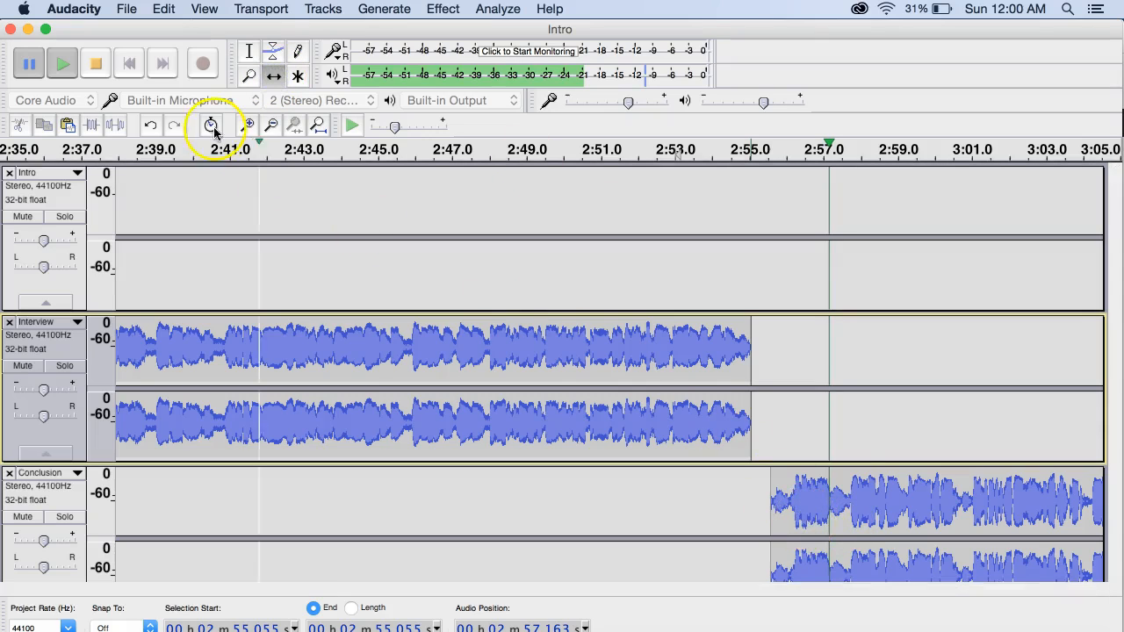
pyautogui.click(95, 69)
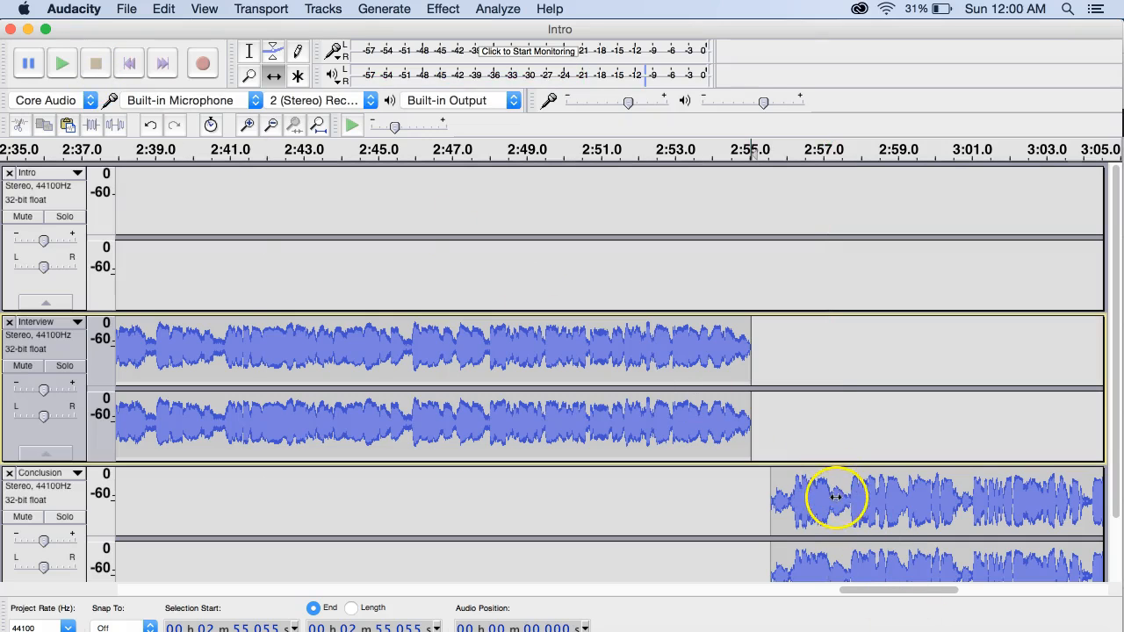
pyautogui.moveTo(831, 498); pyautogui.dragTo(816, 501)
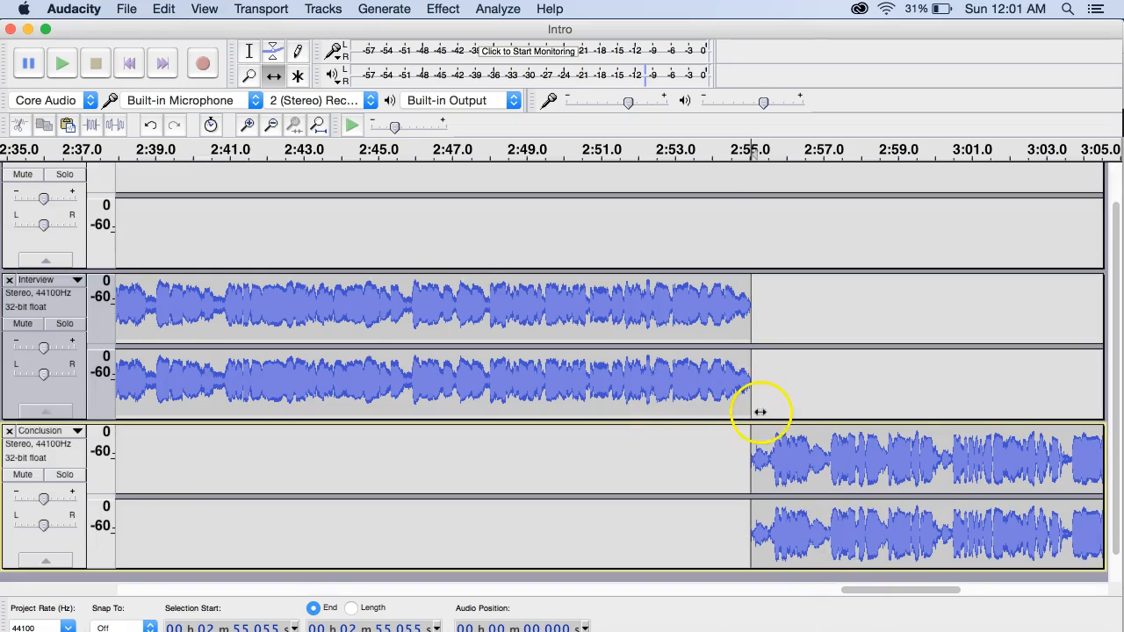
pyautogui.moveTo(856, 587); pyautogui.dragTo(339, 631)
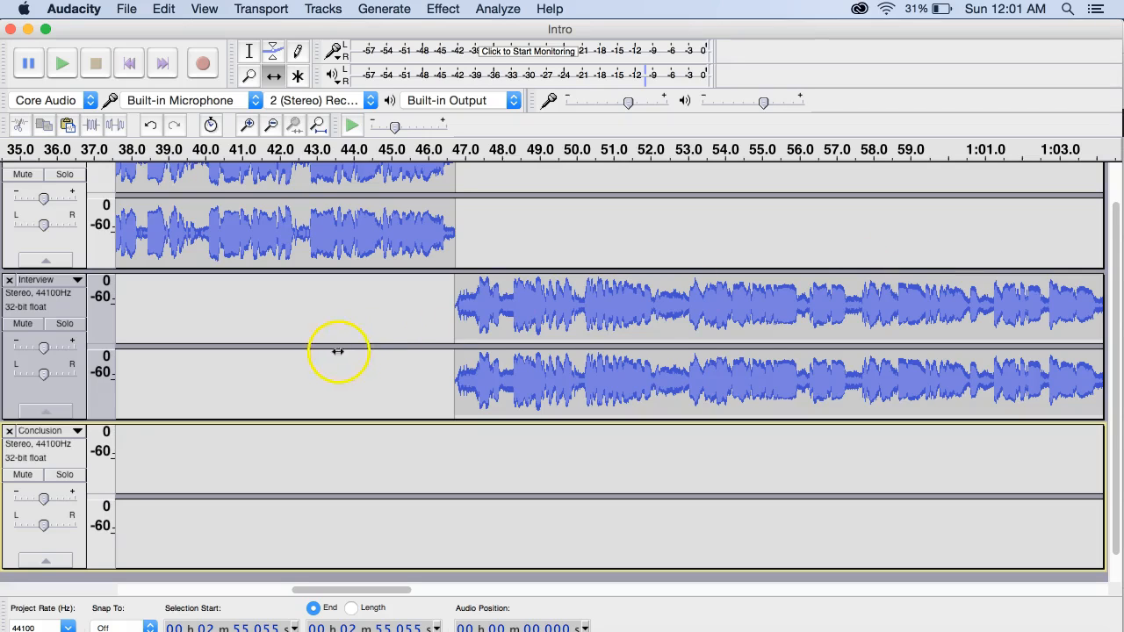
pyautogui.click(67, 629)
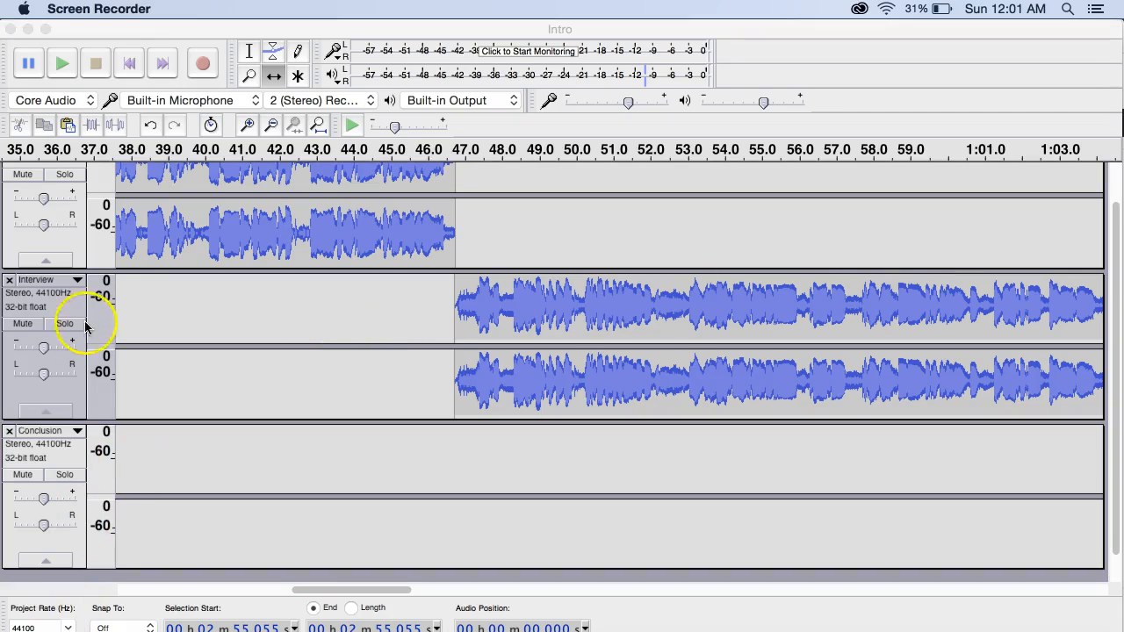
pyautogui.click(169, 32)
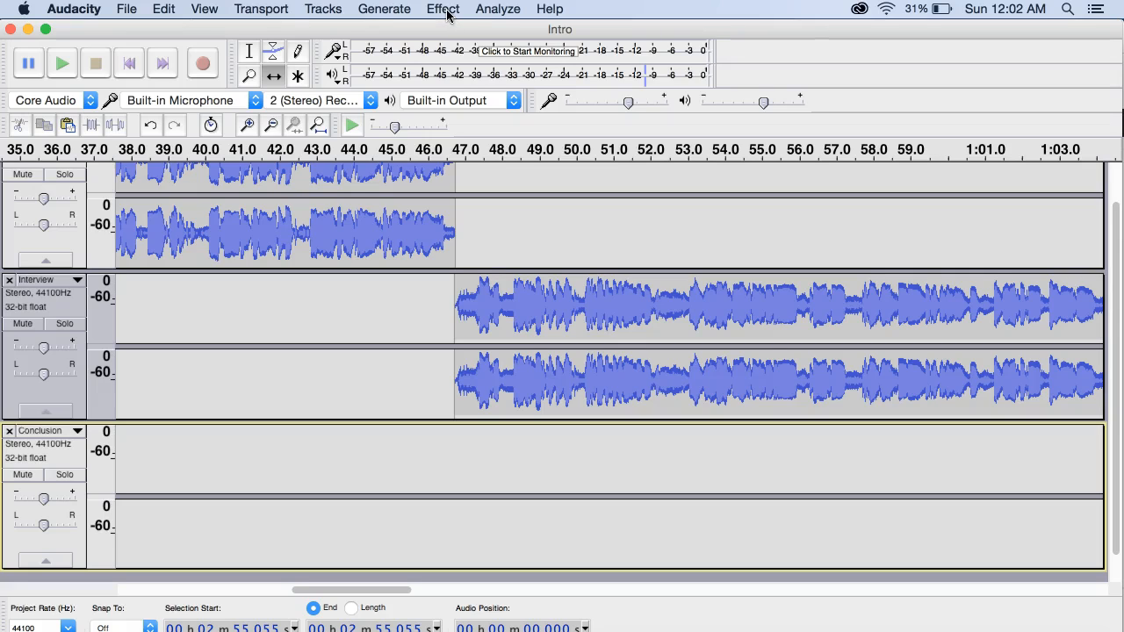
pyautogui.click(444, 9)
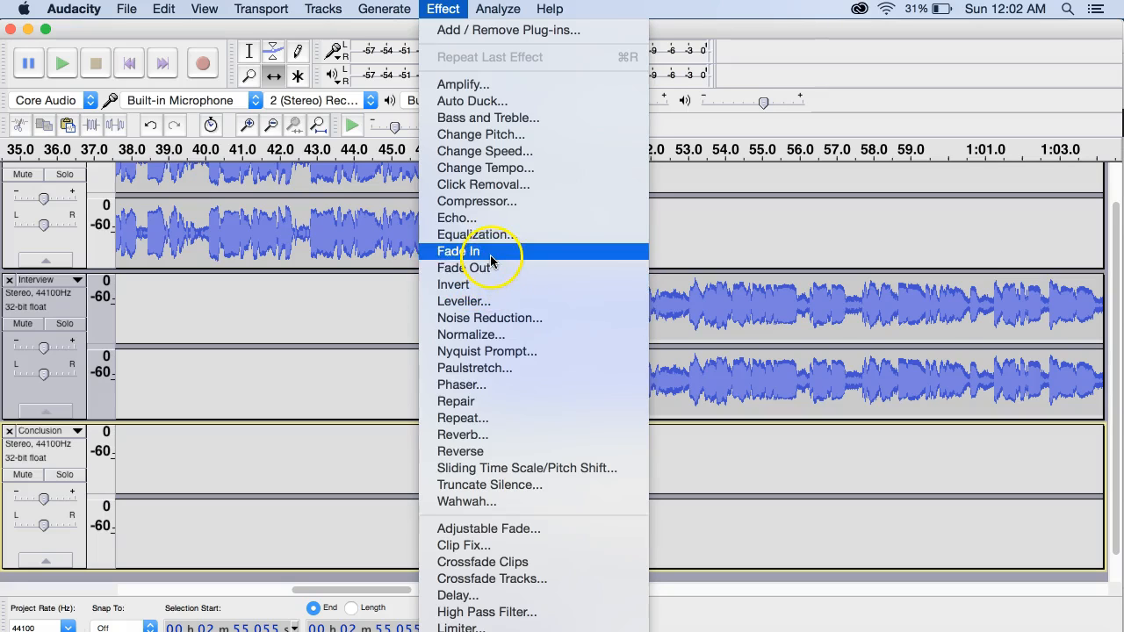
pyautogui.click(698, 251)
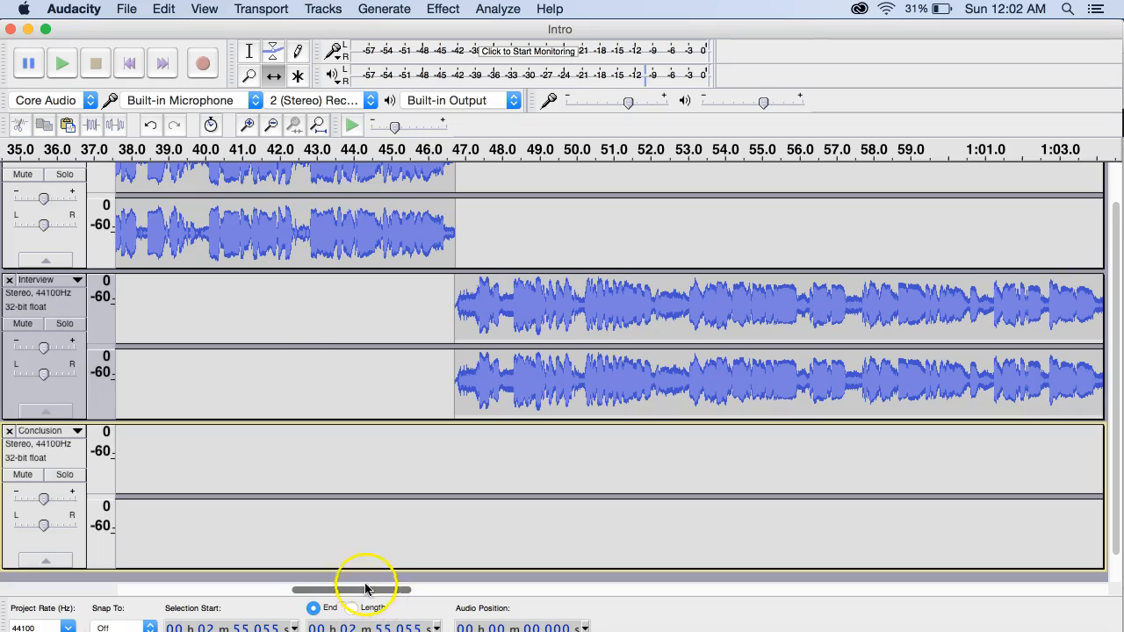
# Survey the arrangement of all three clips, then examine the end of the Conclusion clip closely, around 3:20 to 3:30.
pyautogui.click(273, 126)
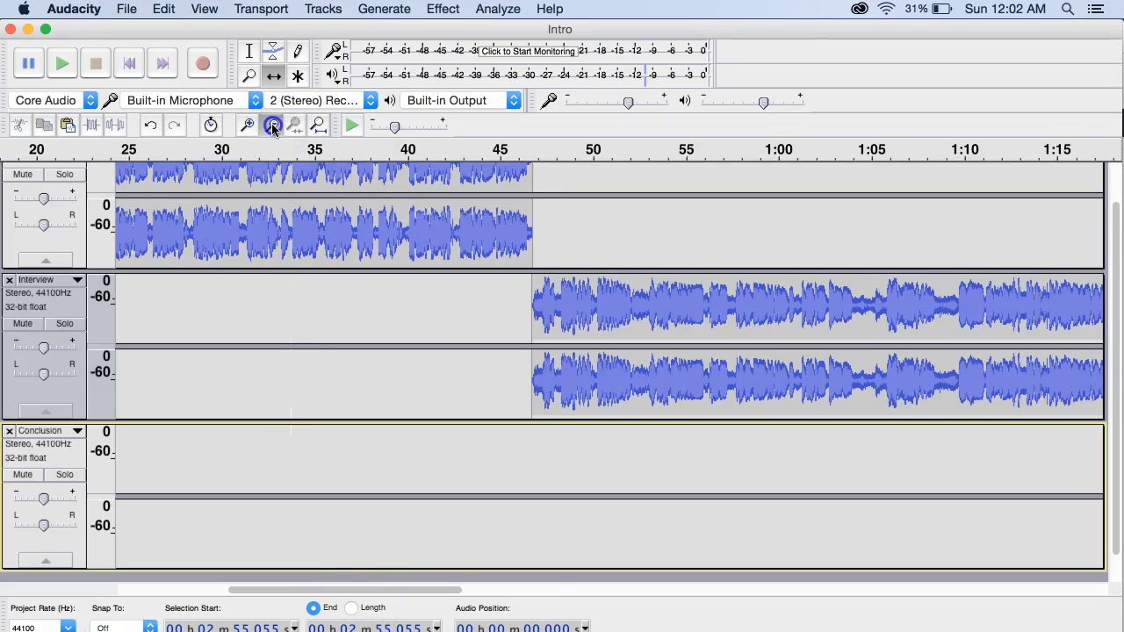
pyautogui.click(273, 126)
pyautogui.click(272, 126)
pyautogui.click(272, 125)
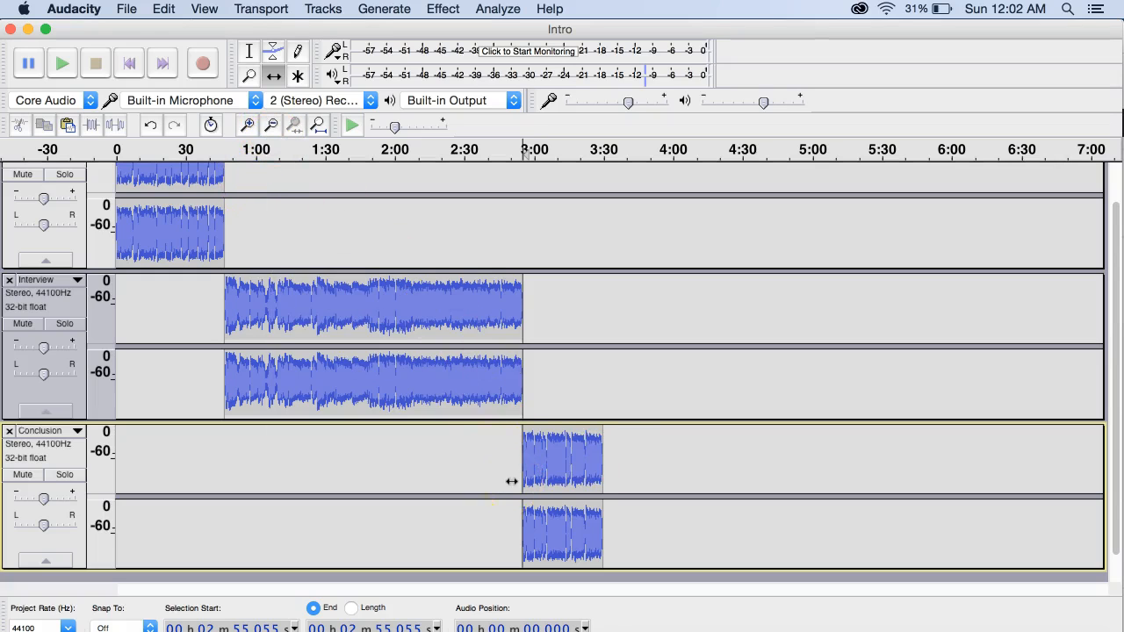
pyautogui.click(248, 125)
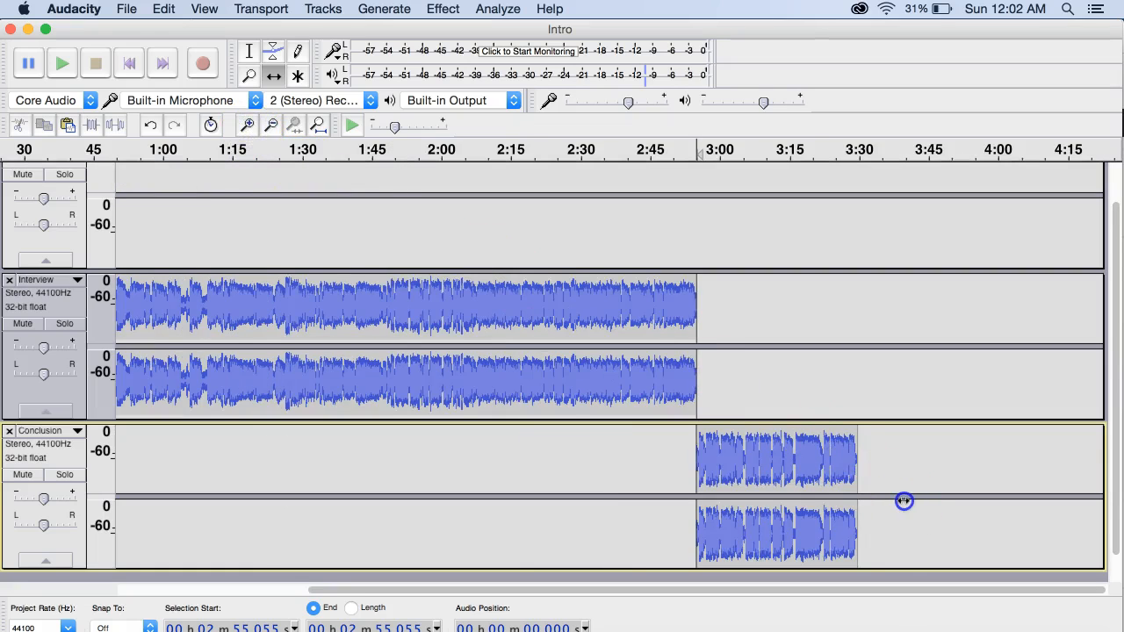
pyautogui.click(250, 127)
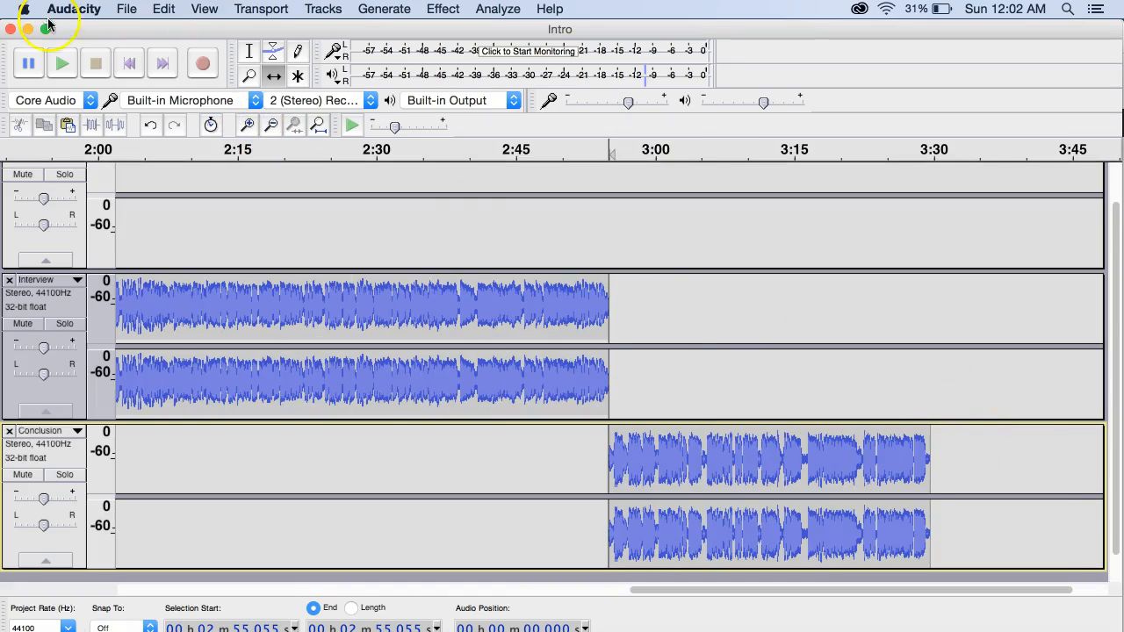
pyautogui.click(247, 125)
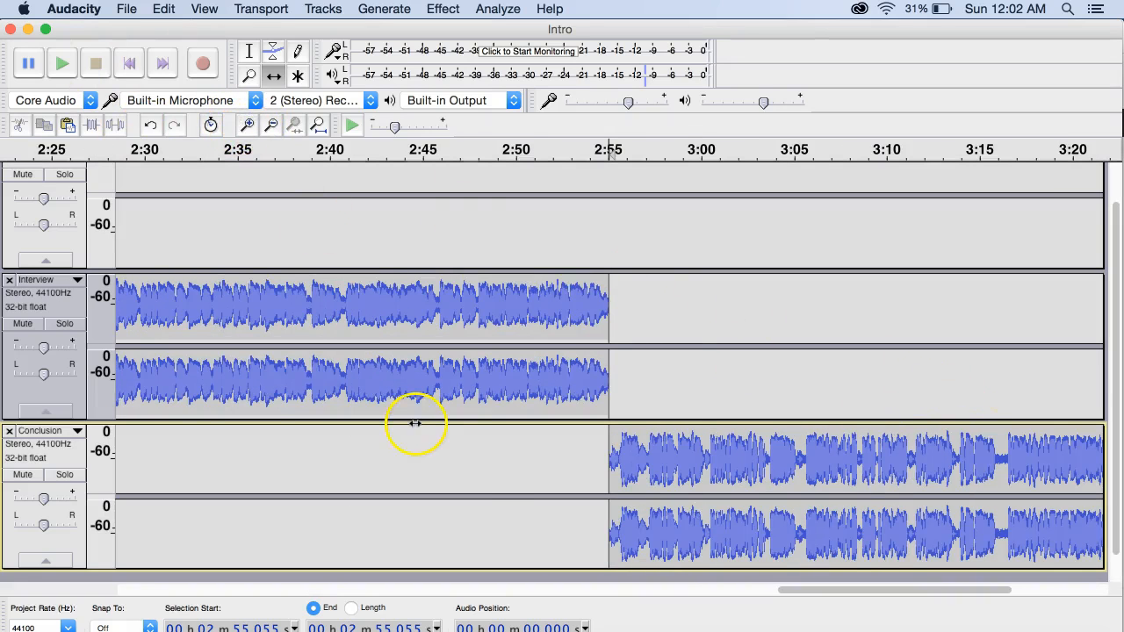
pyautogui.moveTo(839, 590); pyautogui.dragTo(949, 599)
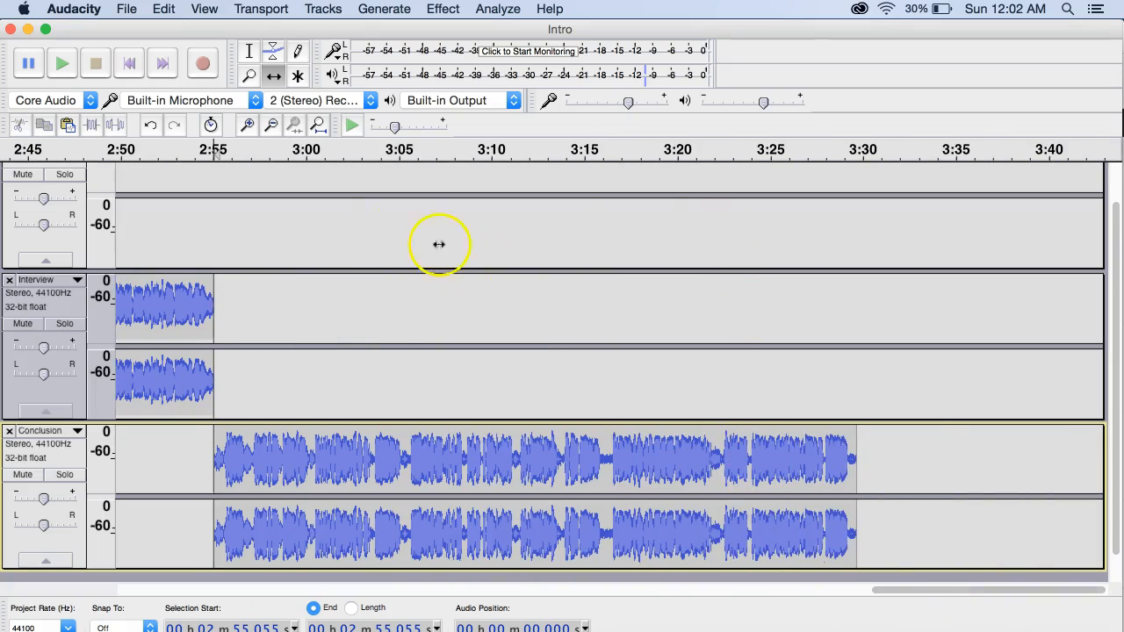
pyautogui.click(250, 126)
pyautogui.click(250, 126)
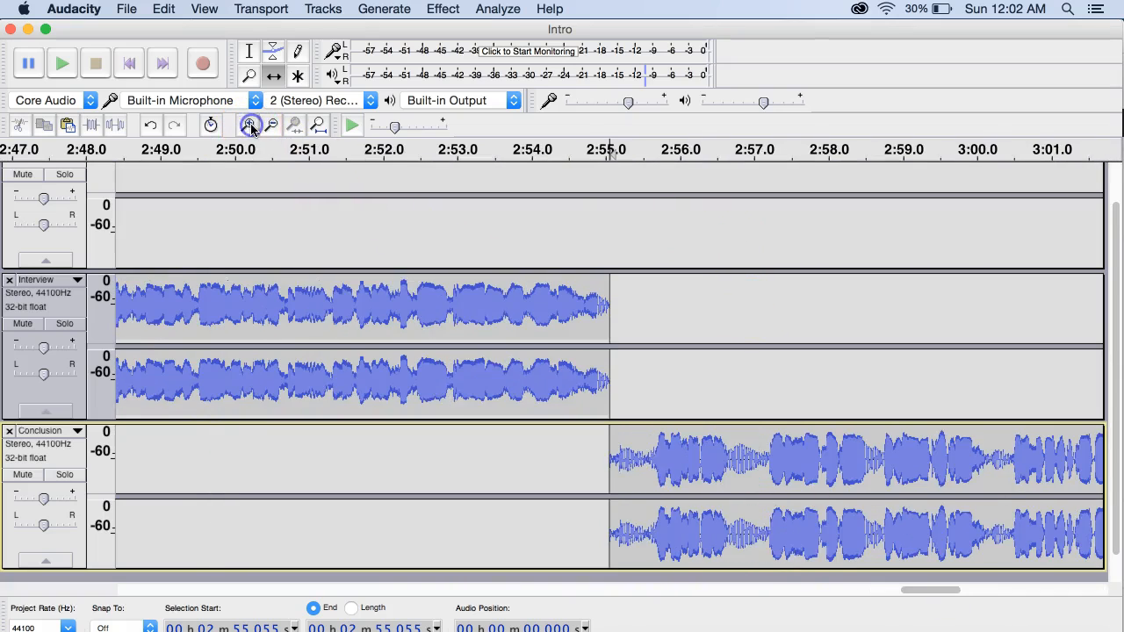
pyautogui.moveTo(933, 588)
pyautogui.mouseDown()
pyautogui.moveTo(1054, 567)
pyautogui.moveTo(1119, 571)
pyautogui.mouseUp()
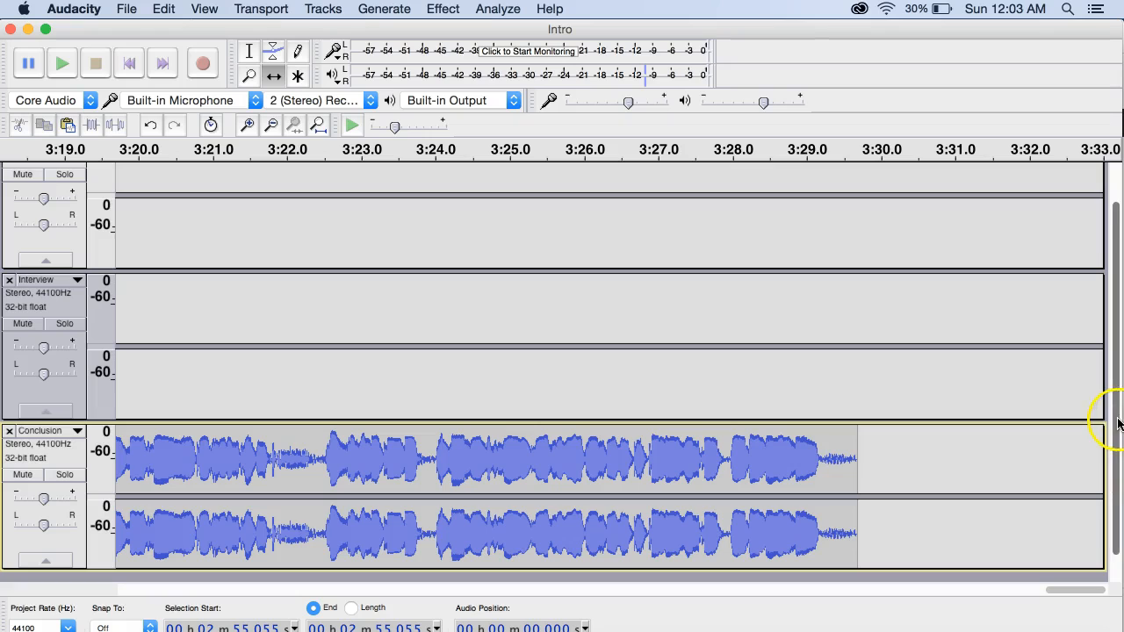
pyautogui.moveTo(1118, 457); pyautogui.dragTo(1120, 489)
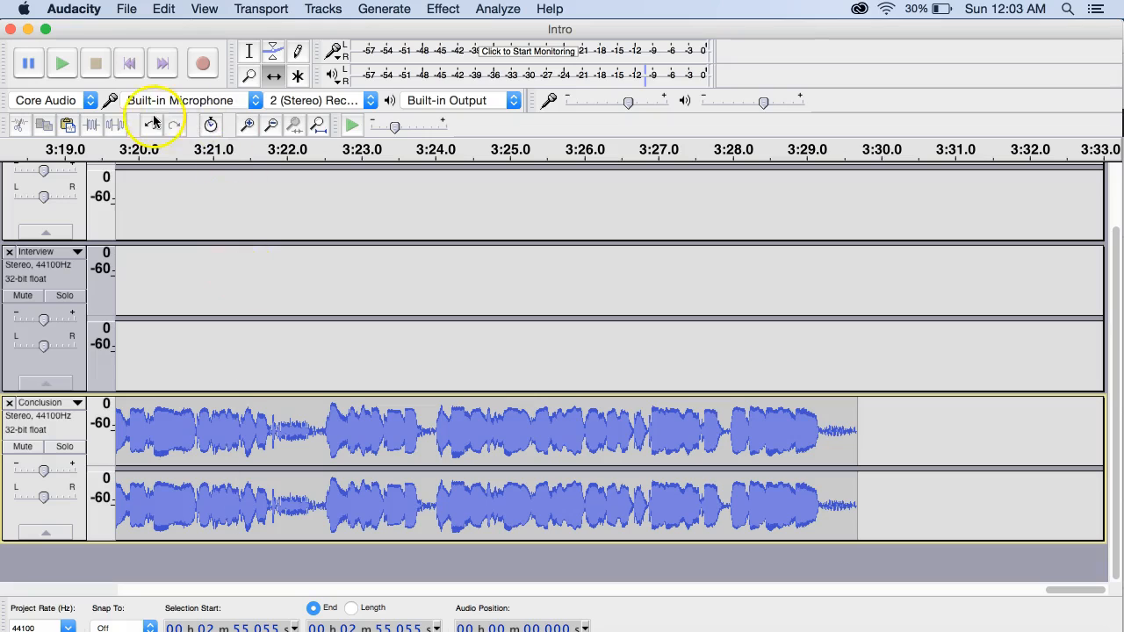
# Activate the Selection Tool, play the Conclusion clip's ending from about 3:27.5 and pause.
pyautogui.click(250, 52)
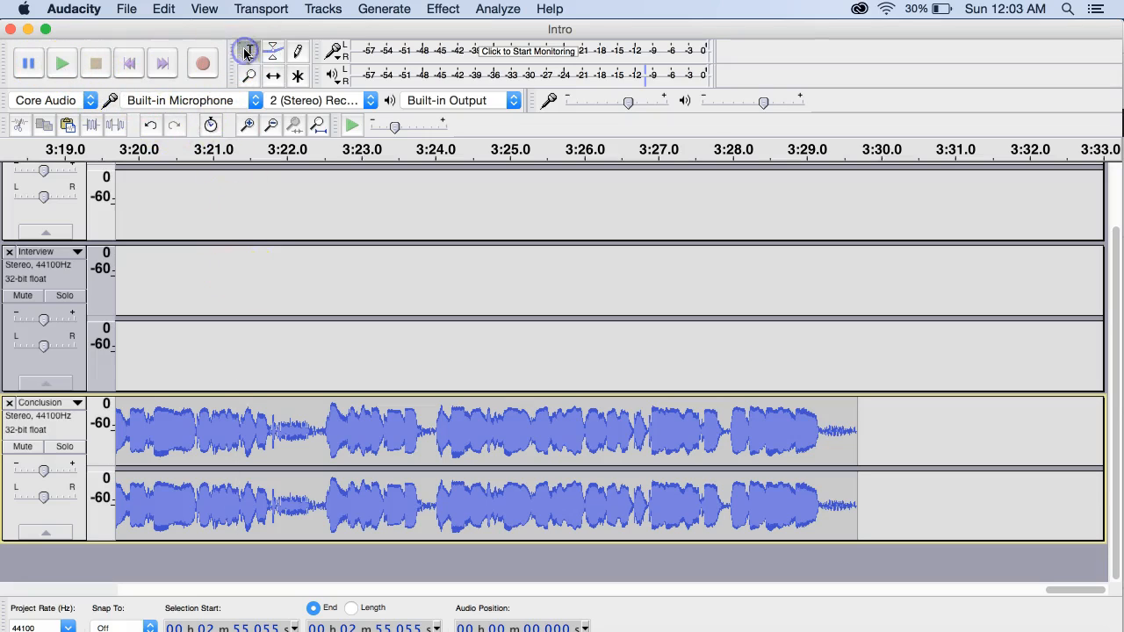
pyautogui.click(696, 156)
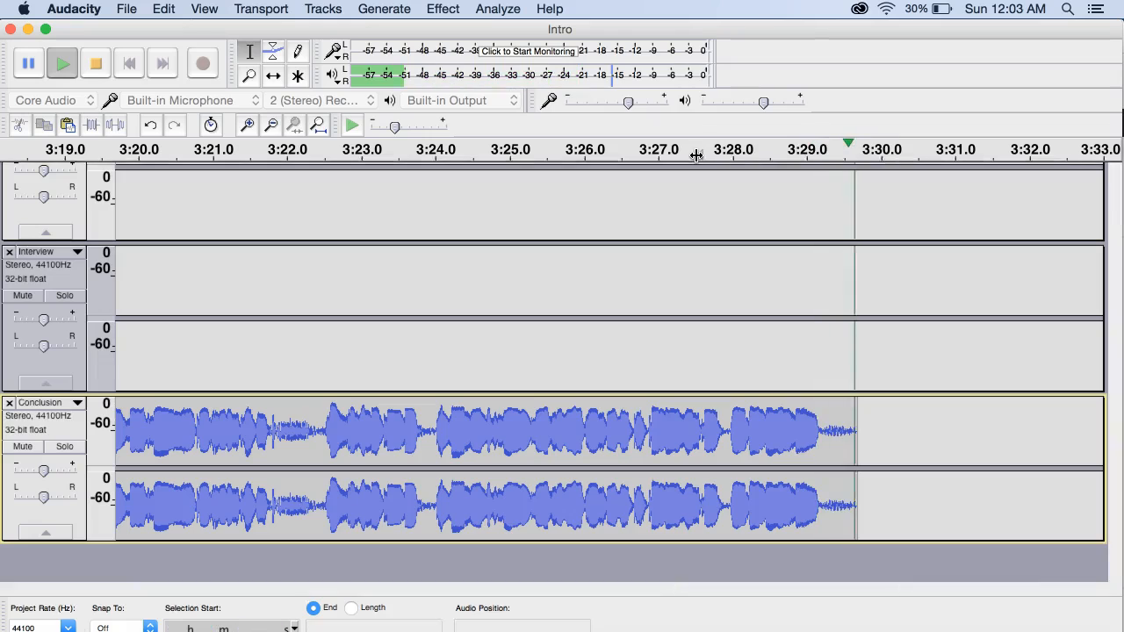
pyautogui.click(274, 77)
pyautogui.click(34, 67)
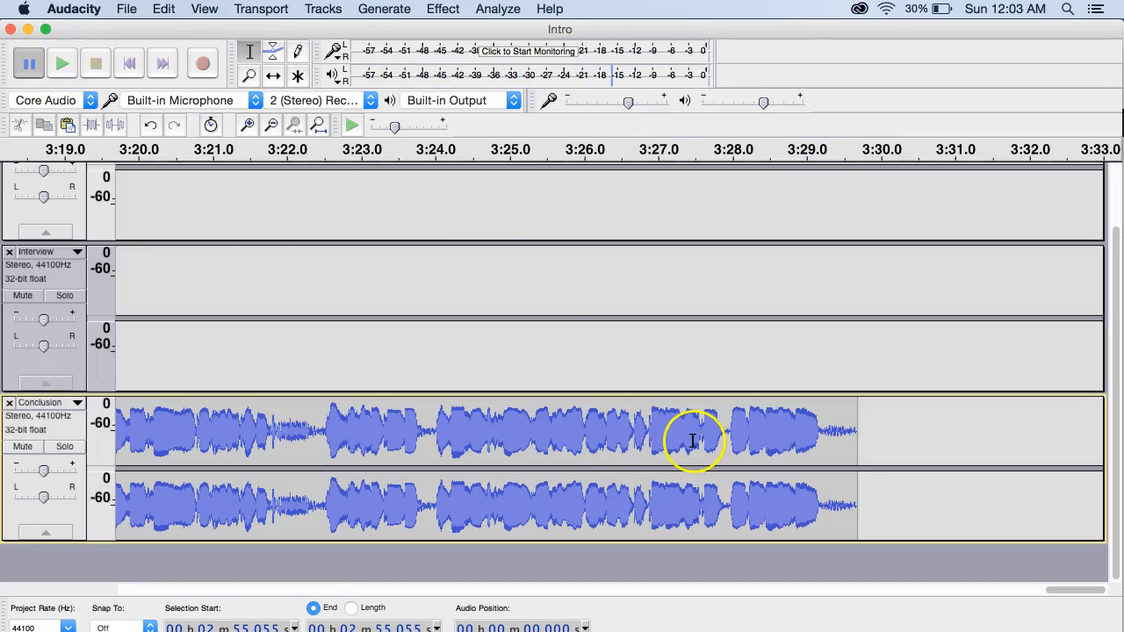
# Try to apply a Fade Out with the cursor placed at 3:28.831 near the end of the Conclusion clip.
pyautogui.click(826, 439)
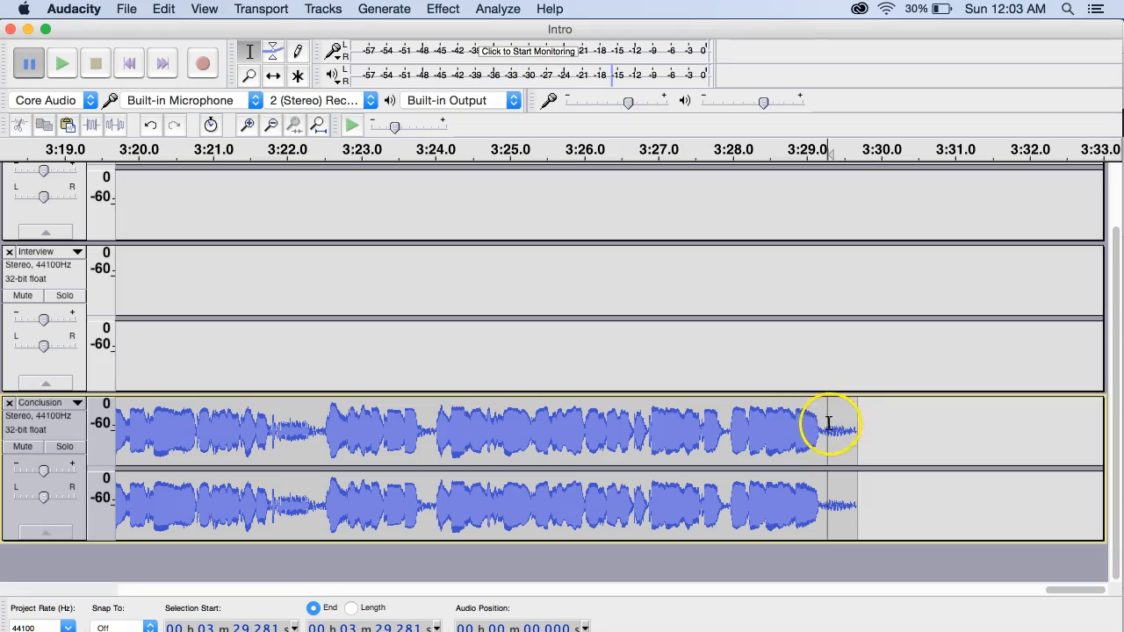
pyautogui.click(795, 415)
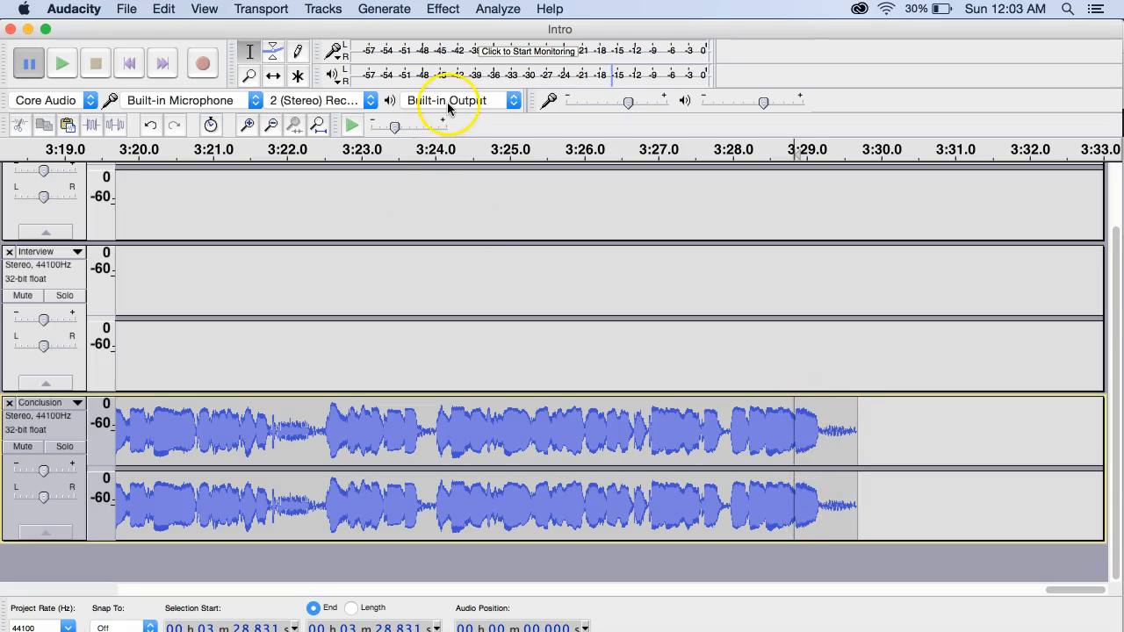
pyautogui.click(440, 9)
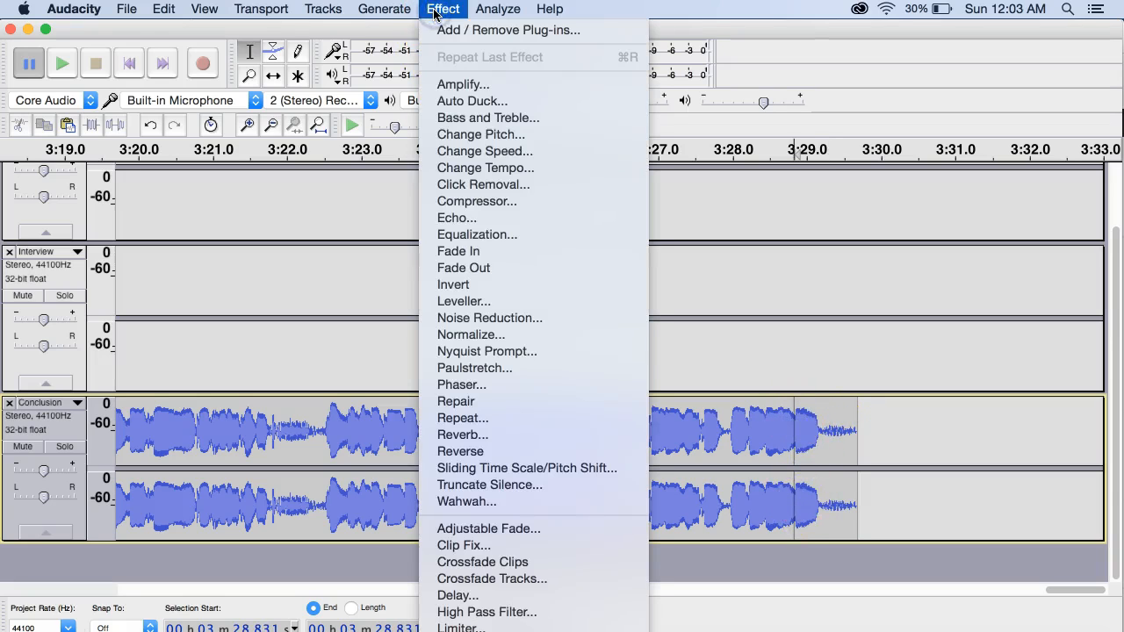
pyautogui.click(462, 268)
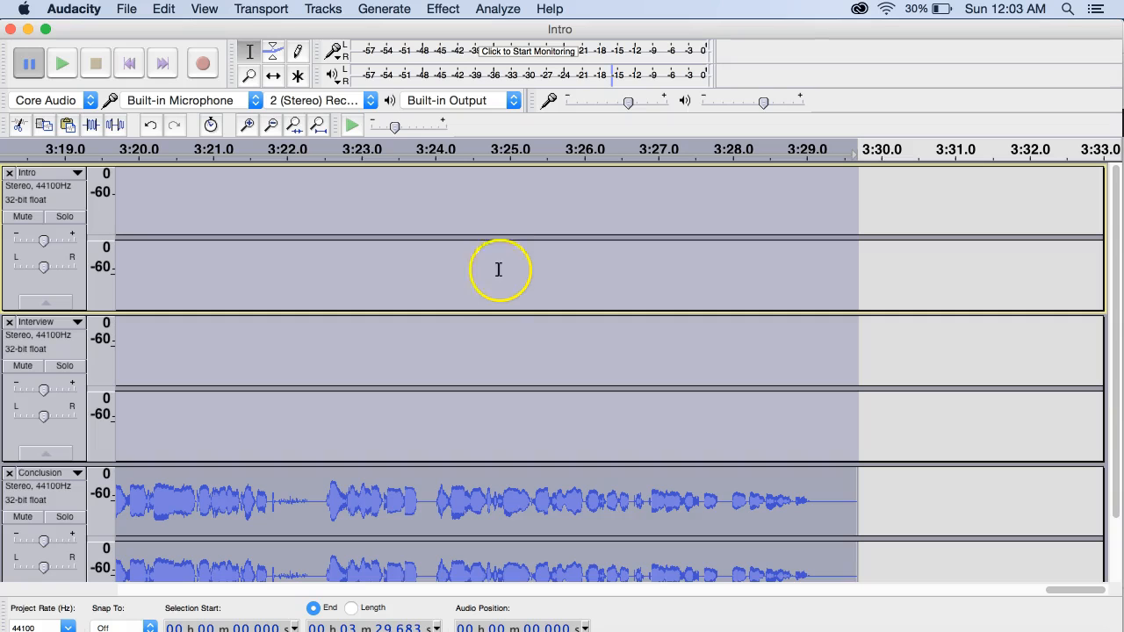
# Undo the Fade Out and clear the selection by placing the cursor at 12.110 s in the Interview track.
pyautogui.moveTo(1039, 594); pyautogui.dragTo(173, 594)
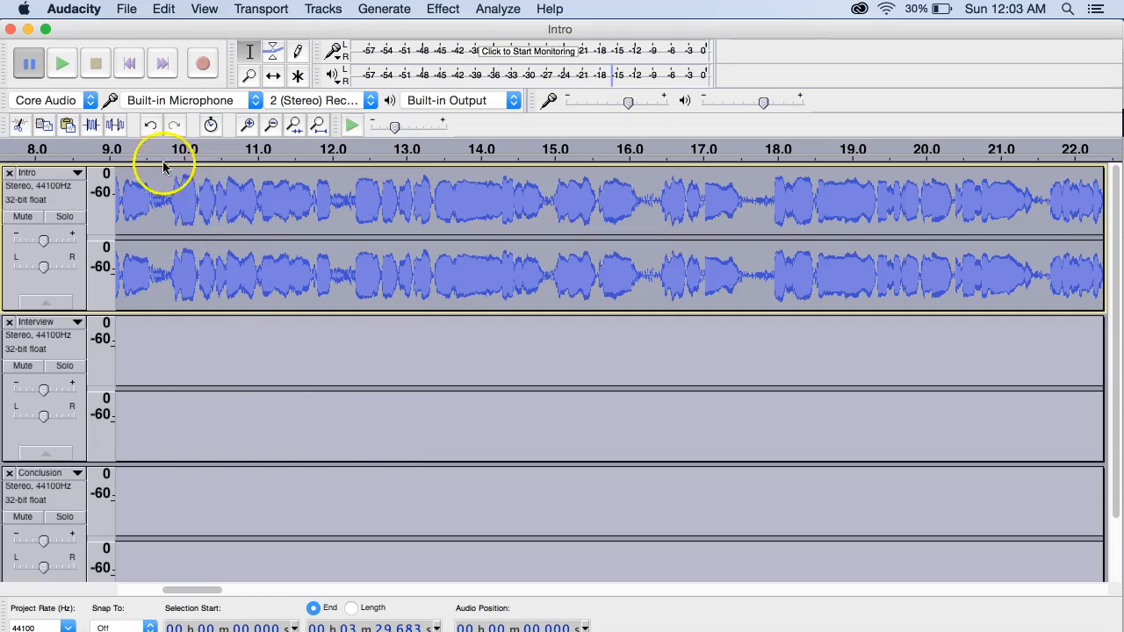
pyautogui.click(153, 126)
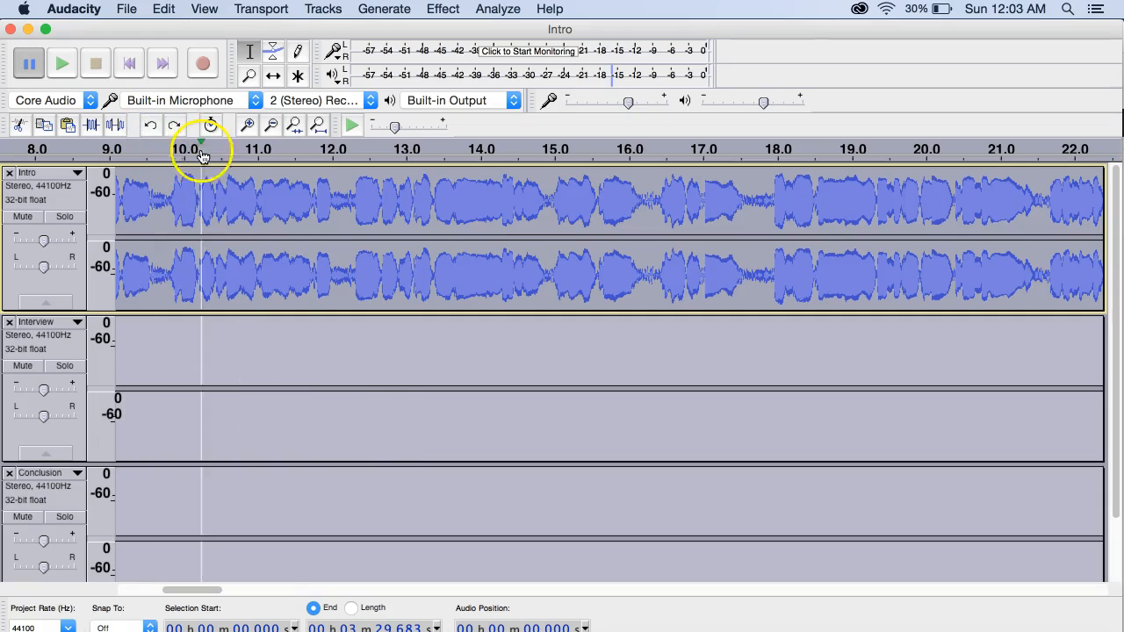
pyautogui.click(340, 364)
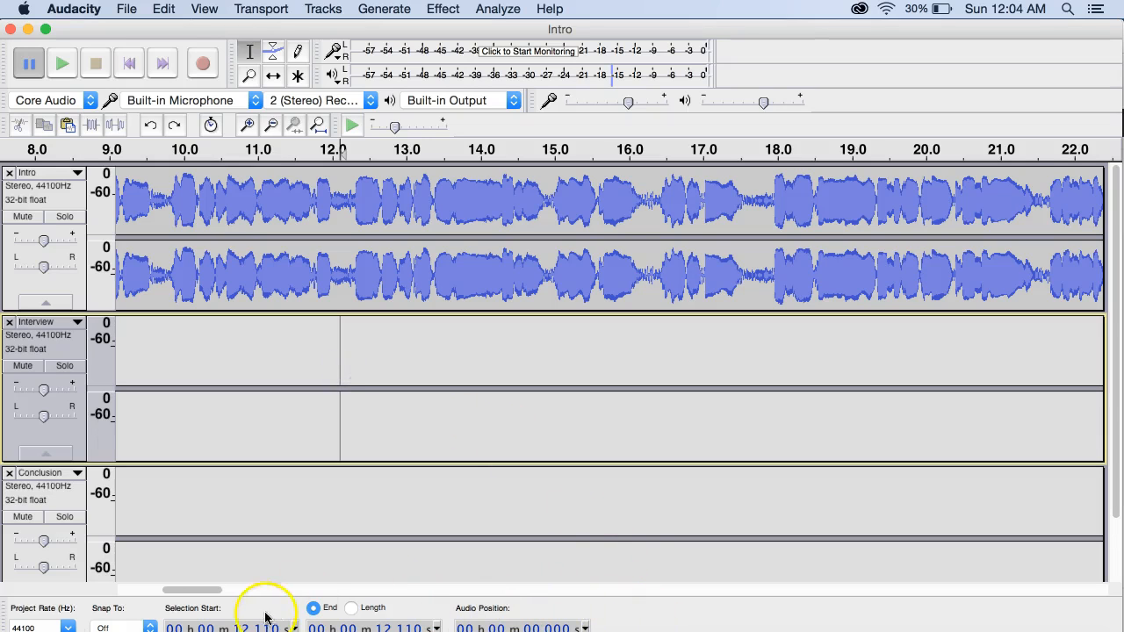
# Return to the end of the Conclusion clip, play it from about 3:28 and pause.
pyautogui.moveTo(214, 590); pyautogui.dragTo(1118, 576)
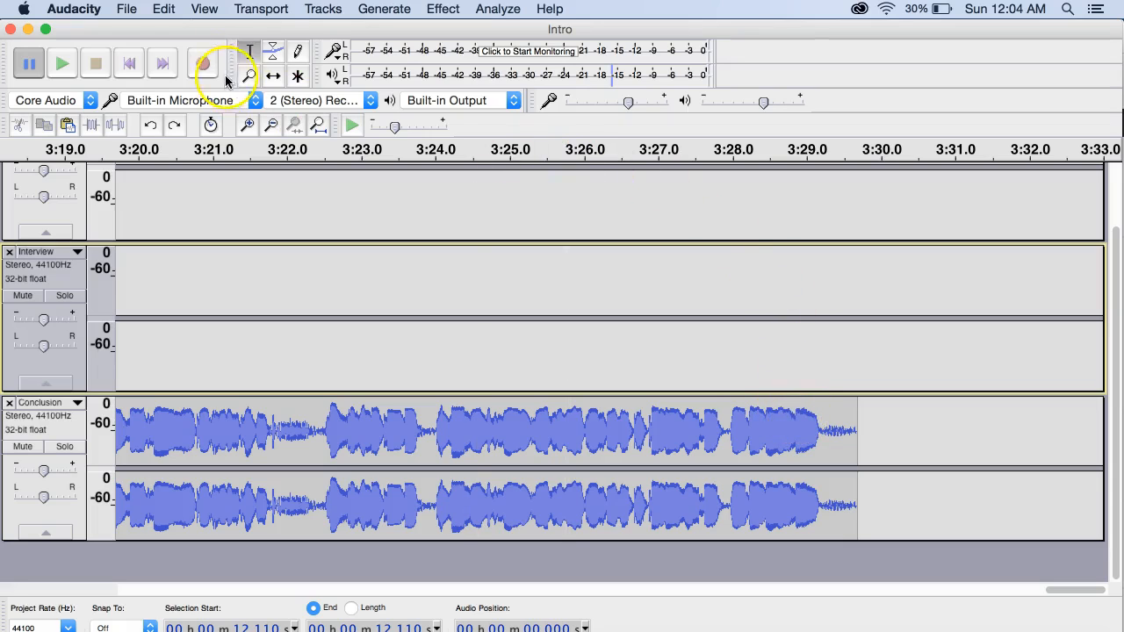
pyautogui.click(250, 51)
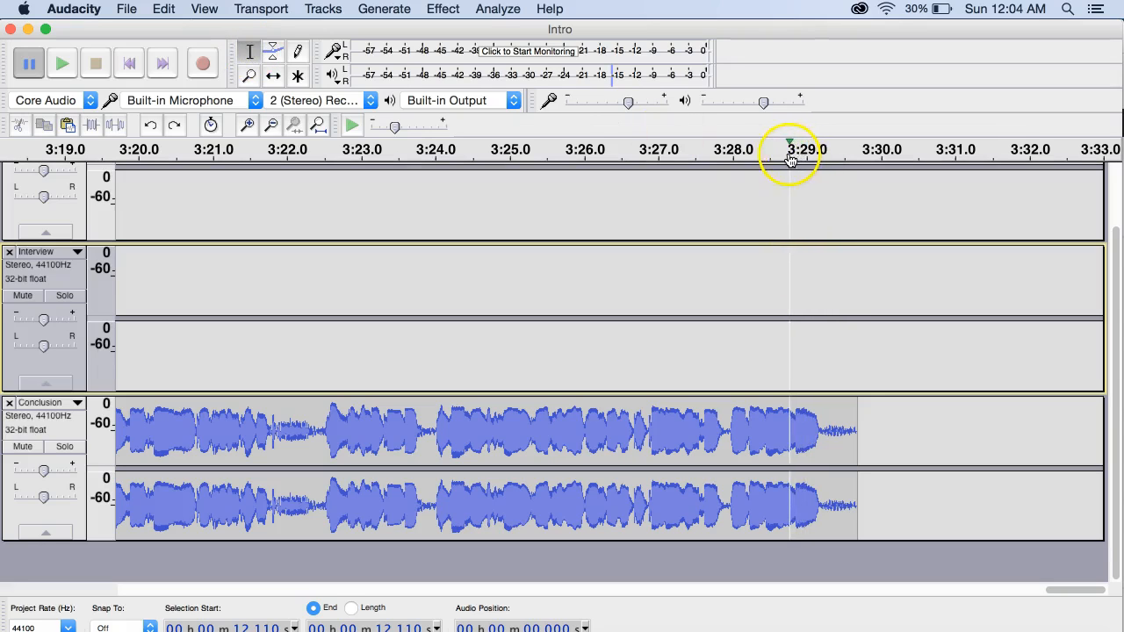
pyautogui.click(735, 157)
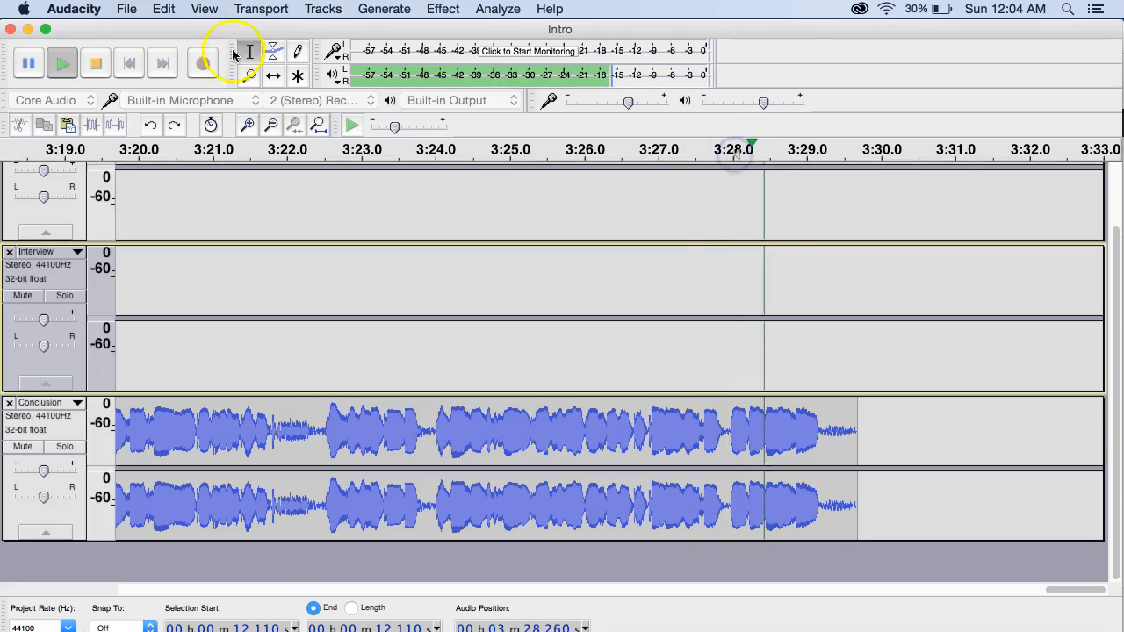
pyautogui.click(28, 64)
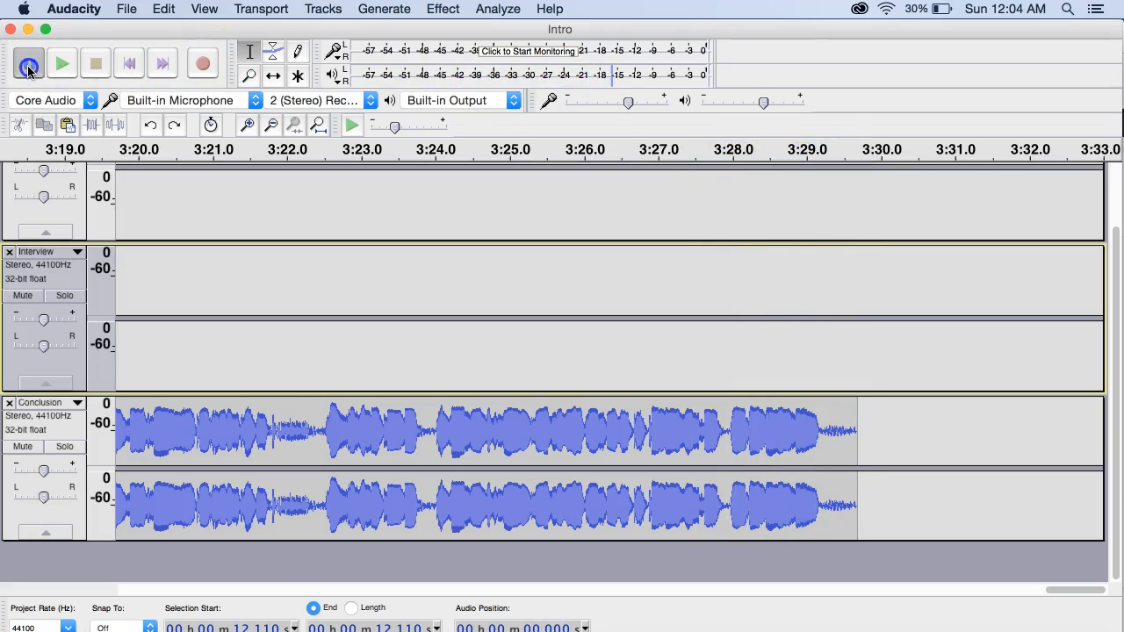
# Play the ending of the Conclusion clip from about 3:26, replay it from the same point and stop.
pyautogui.click(586, 160)
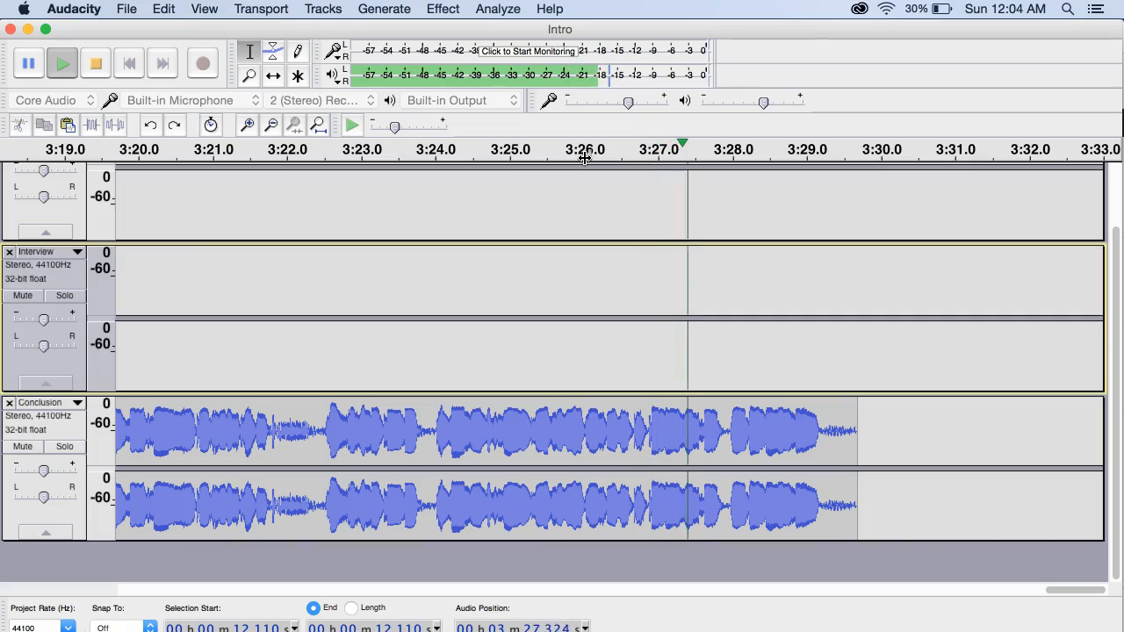
pyautogui.click(27, 64)
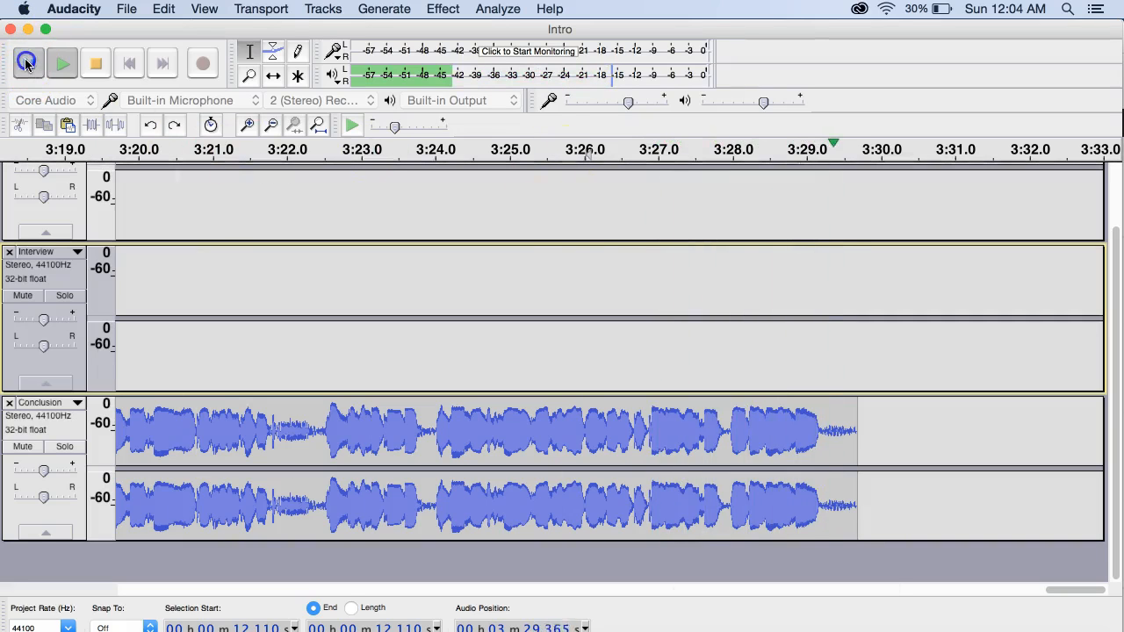
pyautogui.click(27, 63)
pyautogui.click(94, 67)
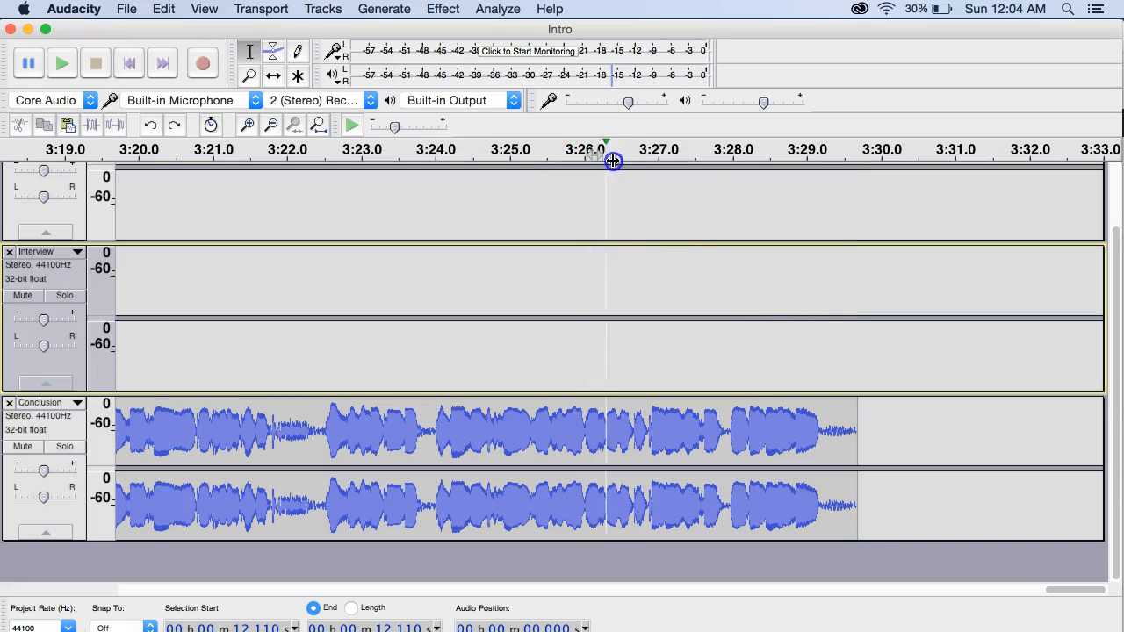
pyautogui.click(584, 149)
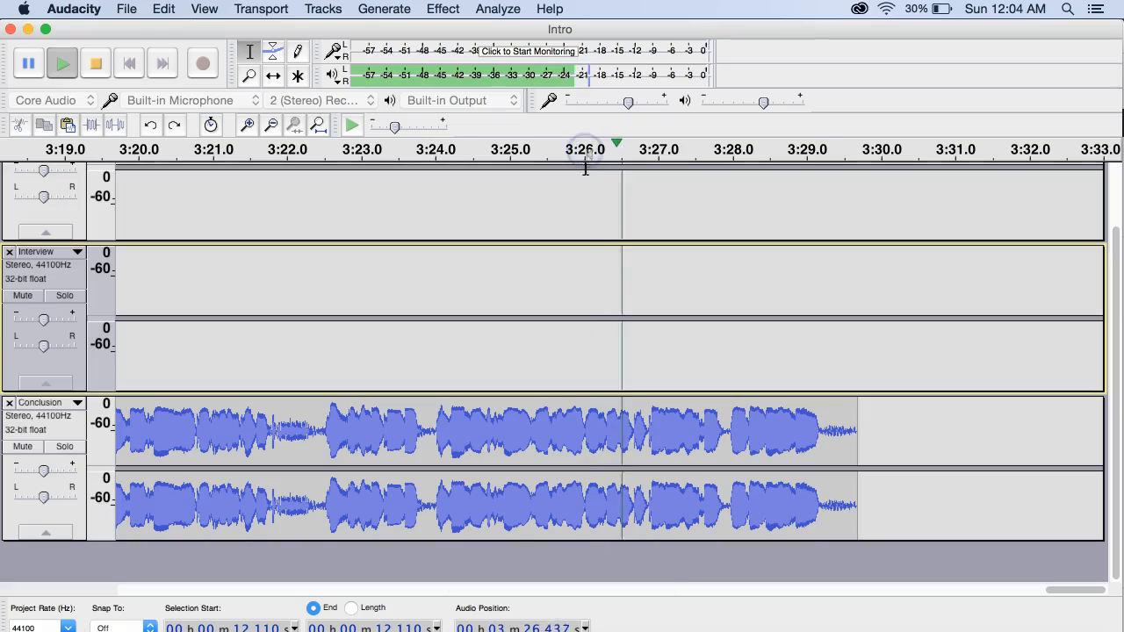
pyautogui.scroll(3, 584, 158)
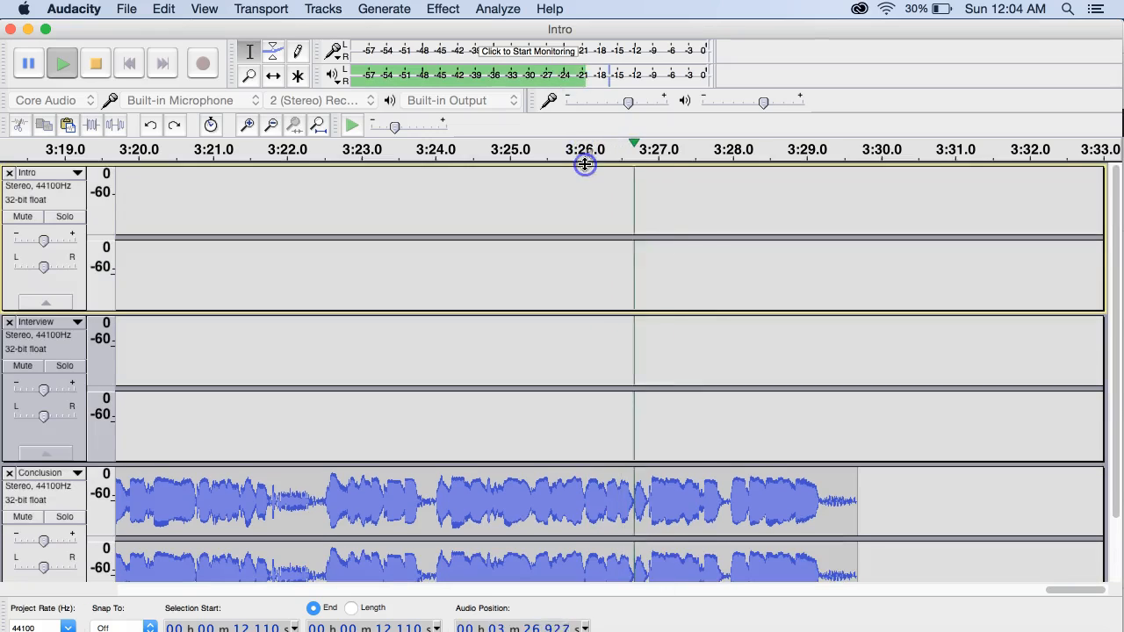
pyautogui.click(96, 63)
# Try a Fade Out on the Conclusion clip's ending, selected from 3:26.017 to 3:29.683.
pyautogui.click(585, 169)
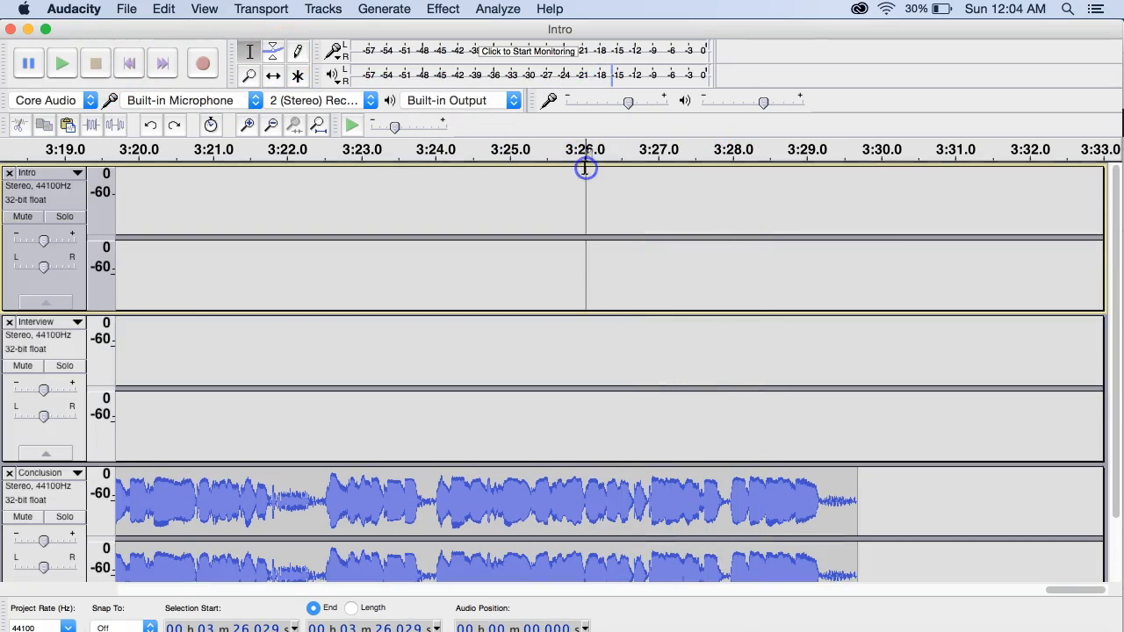
pyautogui.click(601, 479)
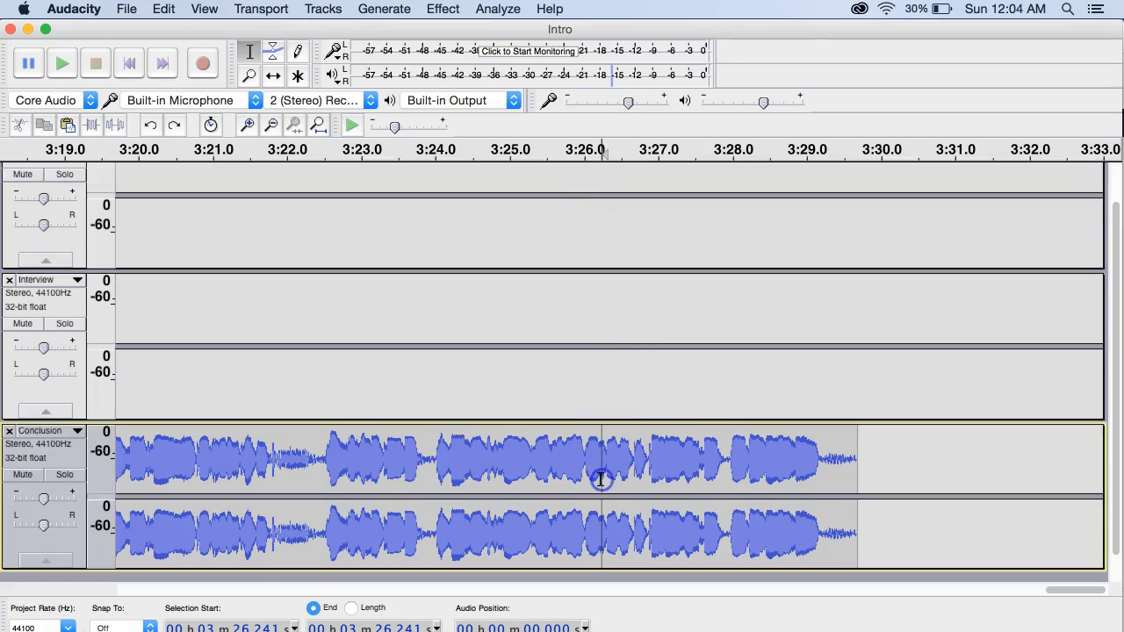
pyautogui.click(588, 434)
pyautogui.click(585, 432)
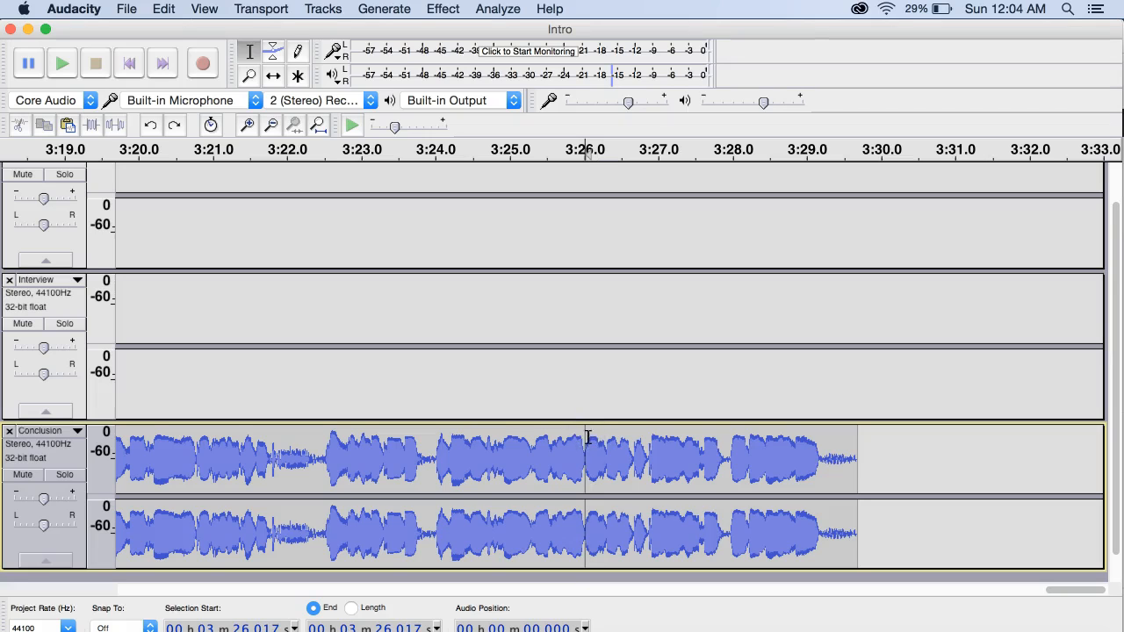
pyautogui.moveTo(578, 437); pyautogui.dragTo(855, 450)
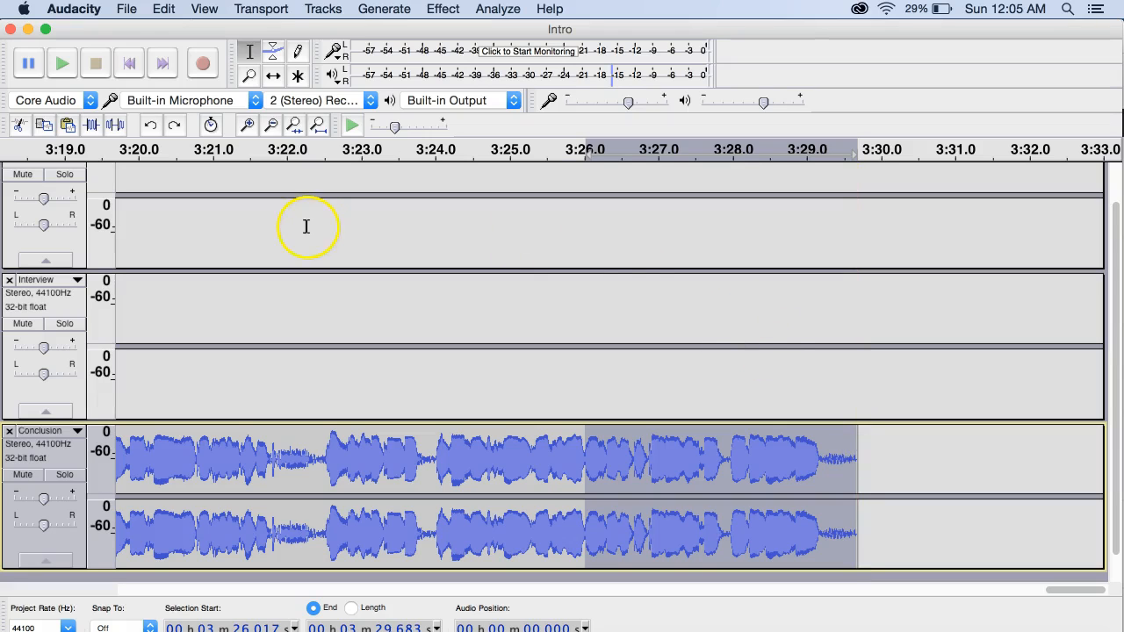
pyautogui.click(436, 9)
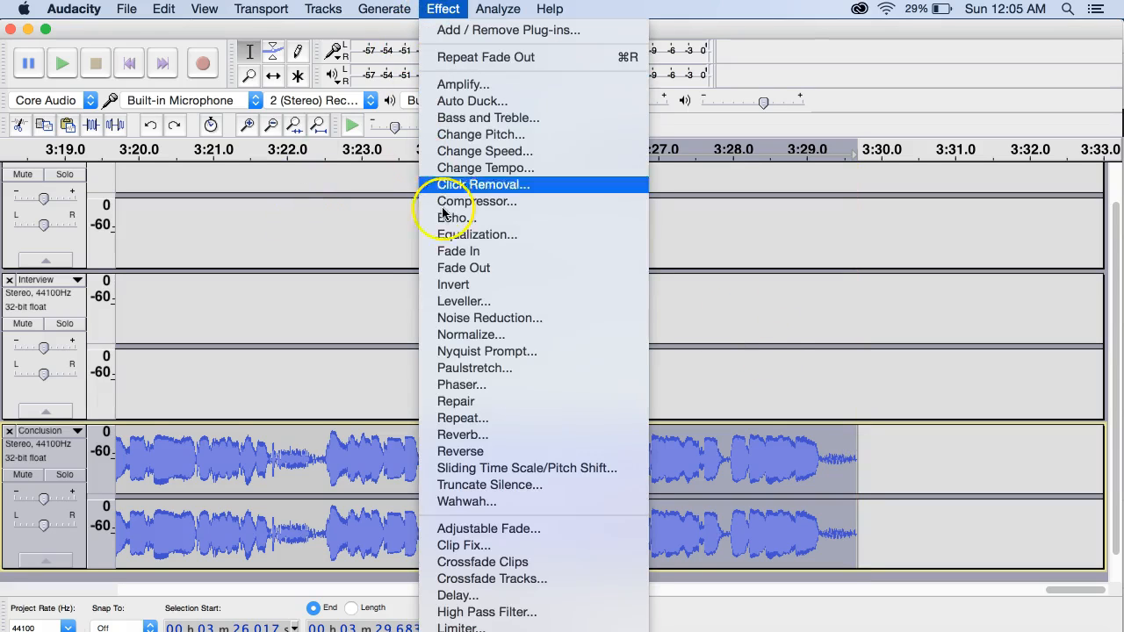
pyautogui.click(447, 268)
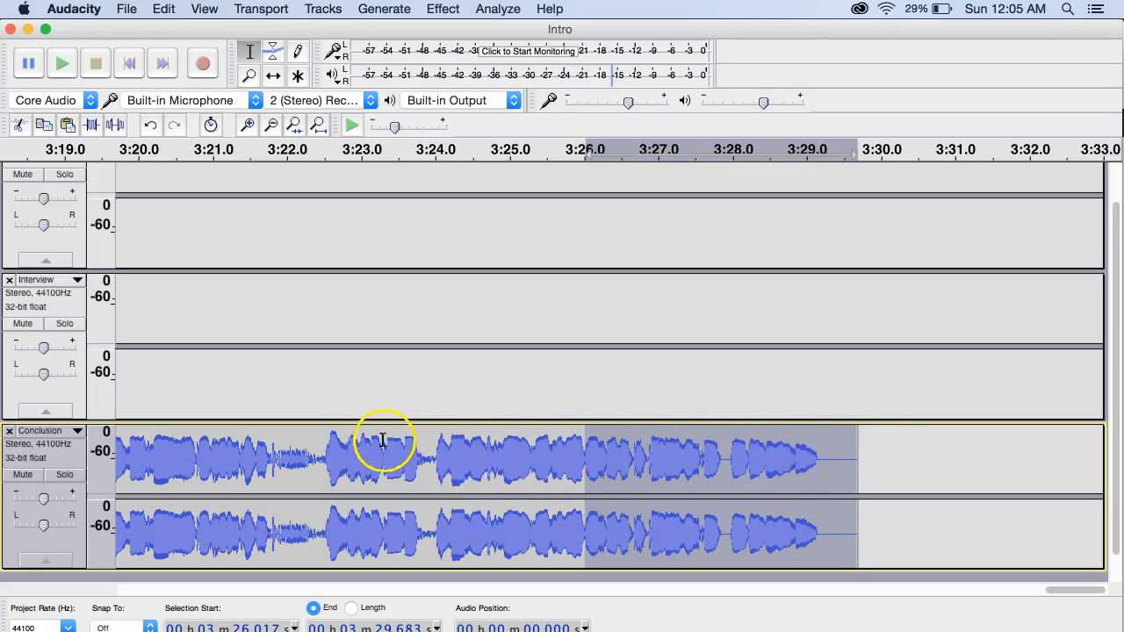
# Play the faded ending of the Conclusion clip from 3:22.504 and pause.
pyautogui.click(436, 440)
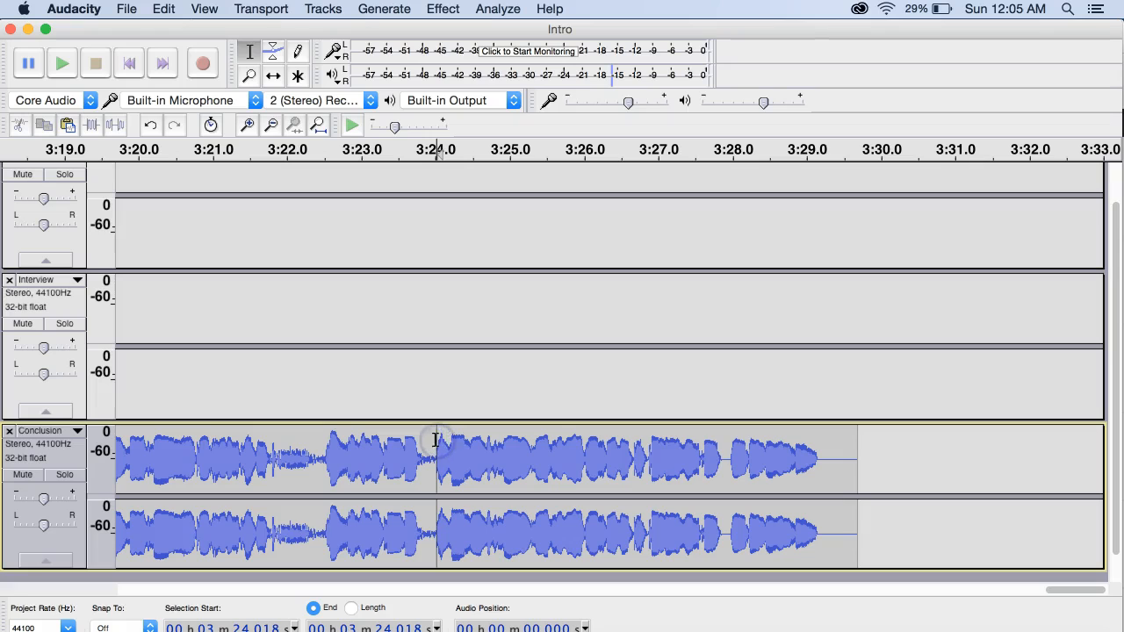
pyautogui.click(324, 448)
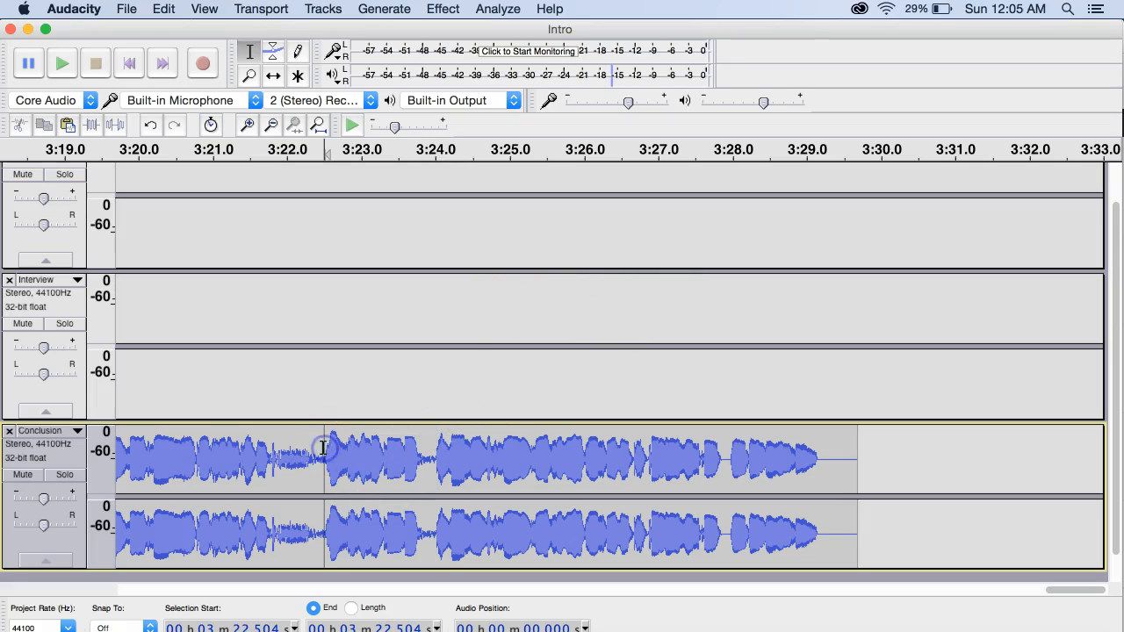
pyautogui.click(61, 63)
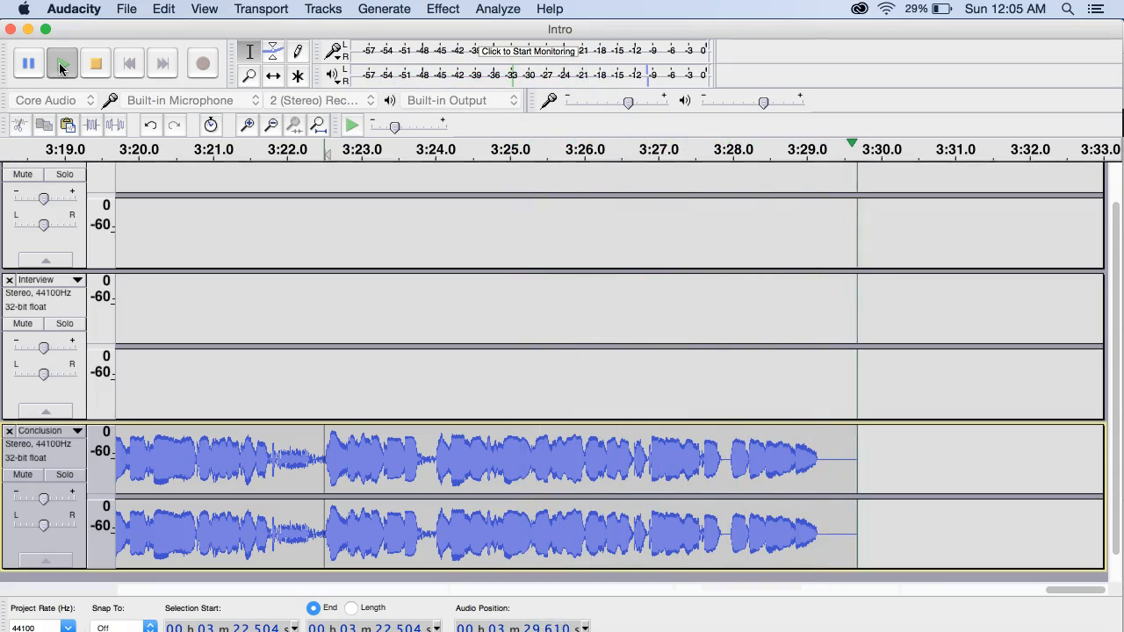
pyautogui.click(35, 63)
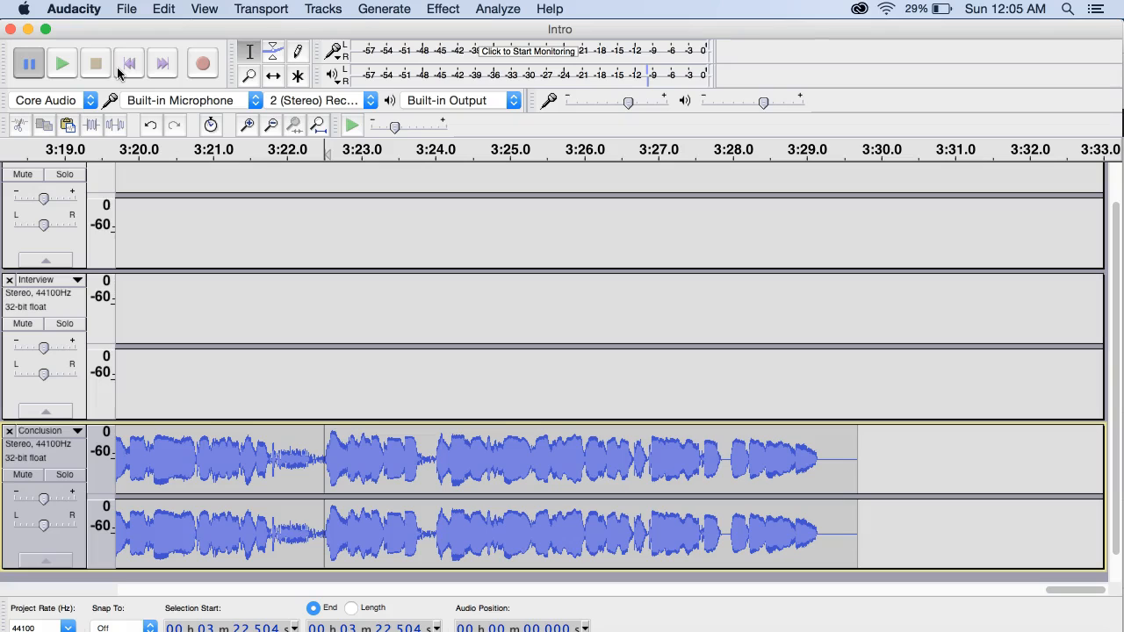
pyautogui.click(61, 68)
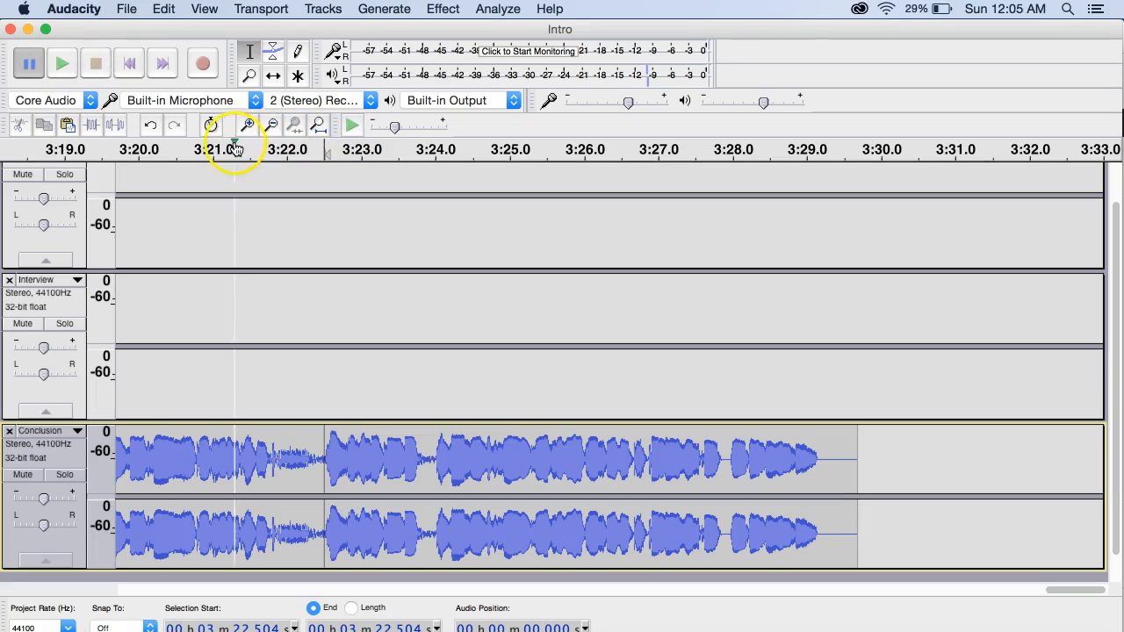
# Undo the Fade Out on the Conclusion clip and clear the selection by placing the cursor at 3:24.621.
pyautogui.click(148, 126)
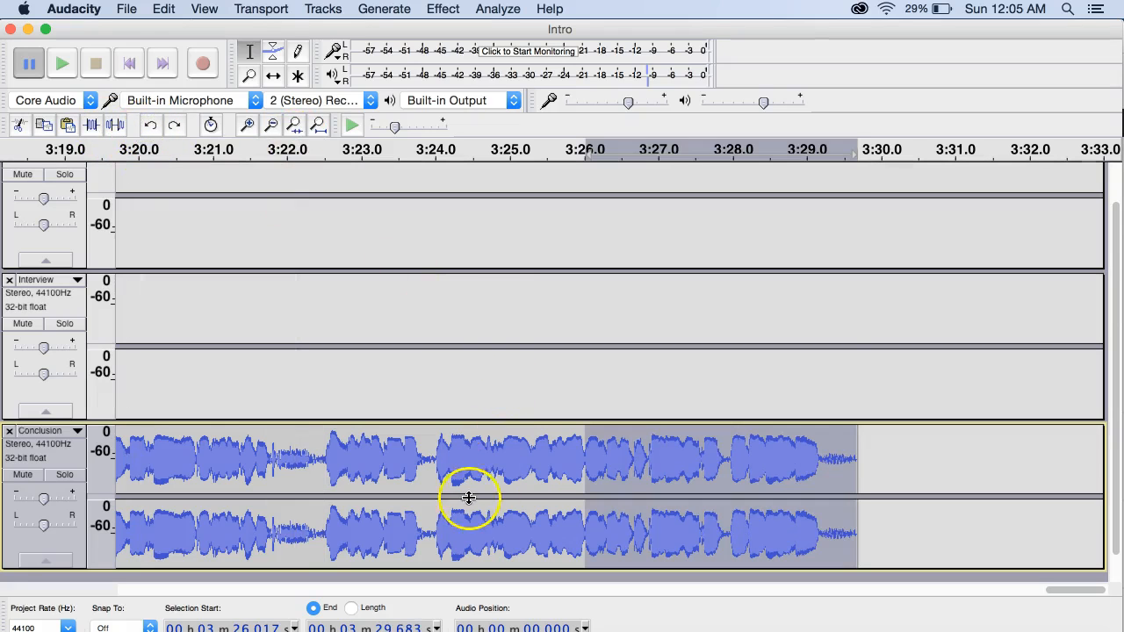
pyautogui.click(481, 473)
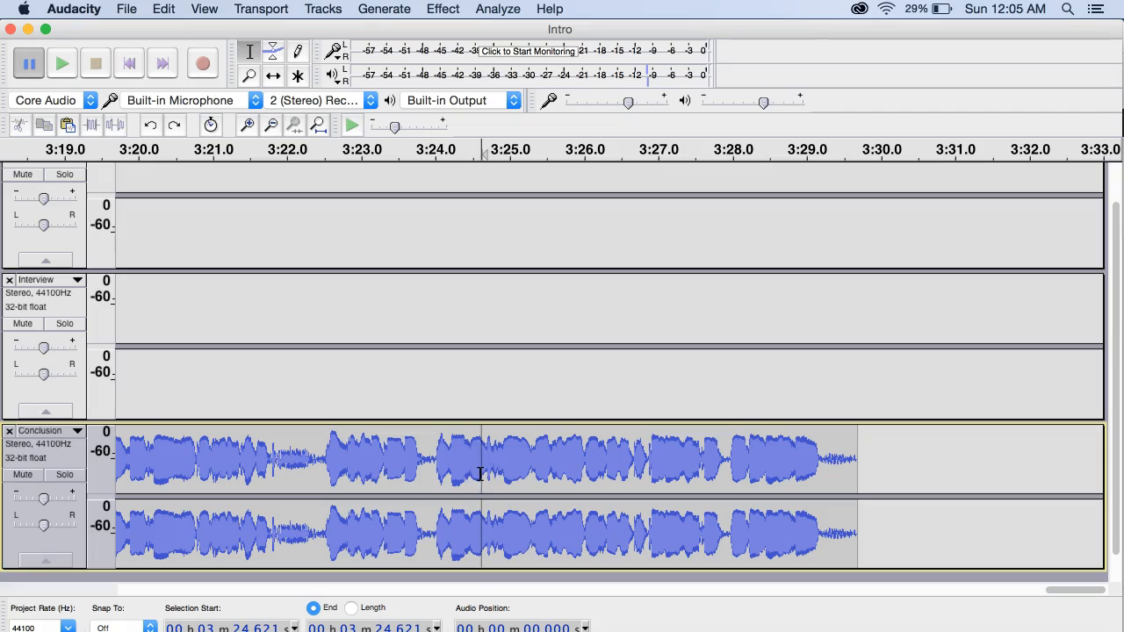